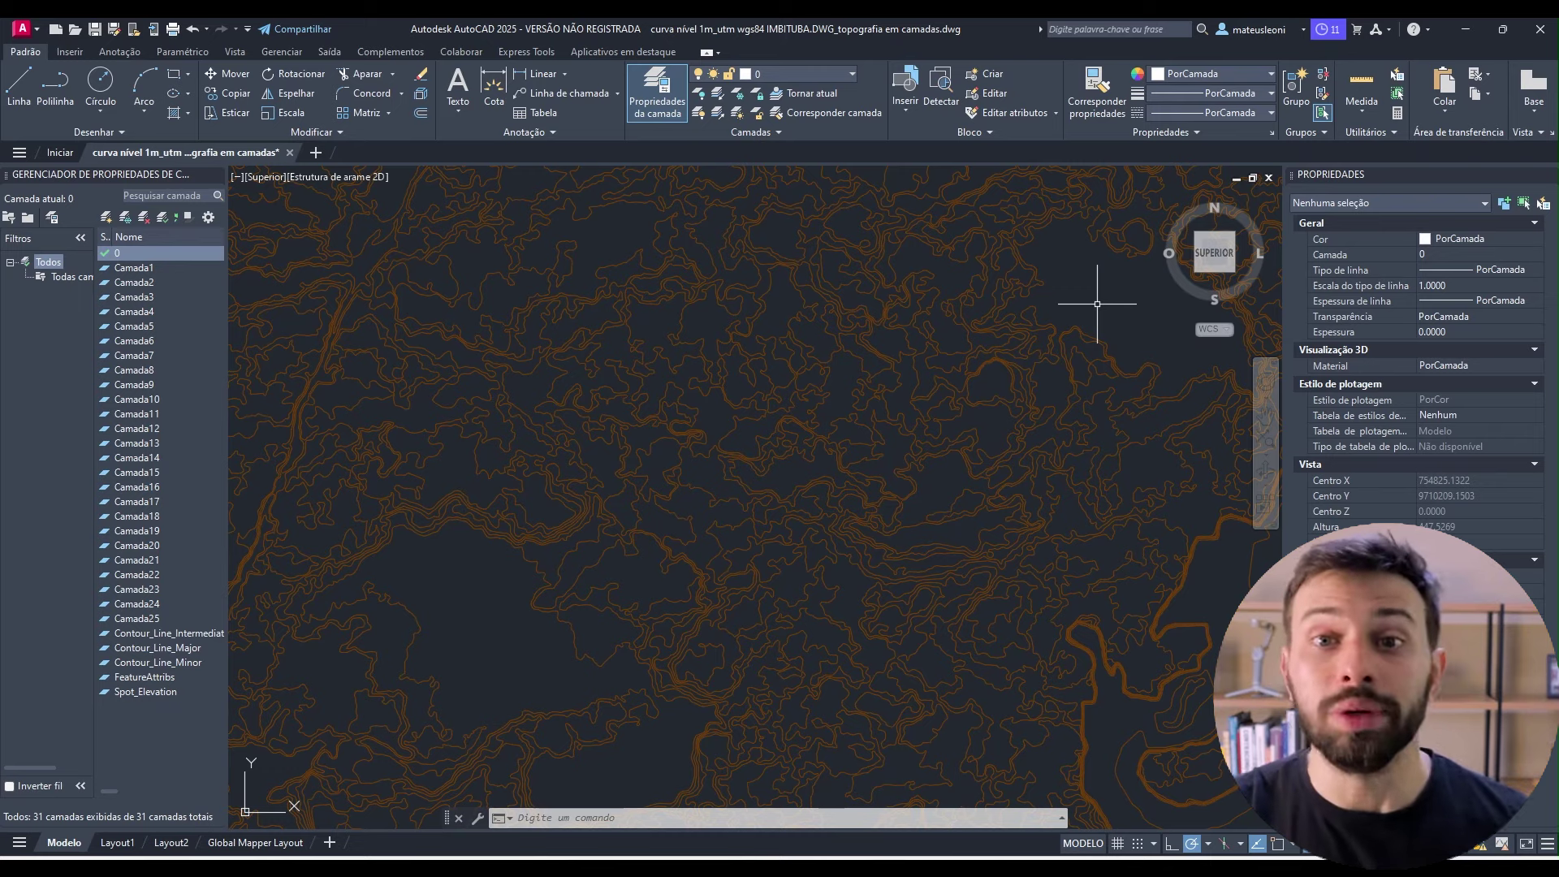
- Examine the contour lines' elevations from the front and in an orbited view, then return to the top view
{"action": "left_click", "coordinate": [831, 76]}
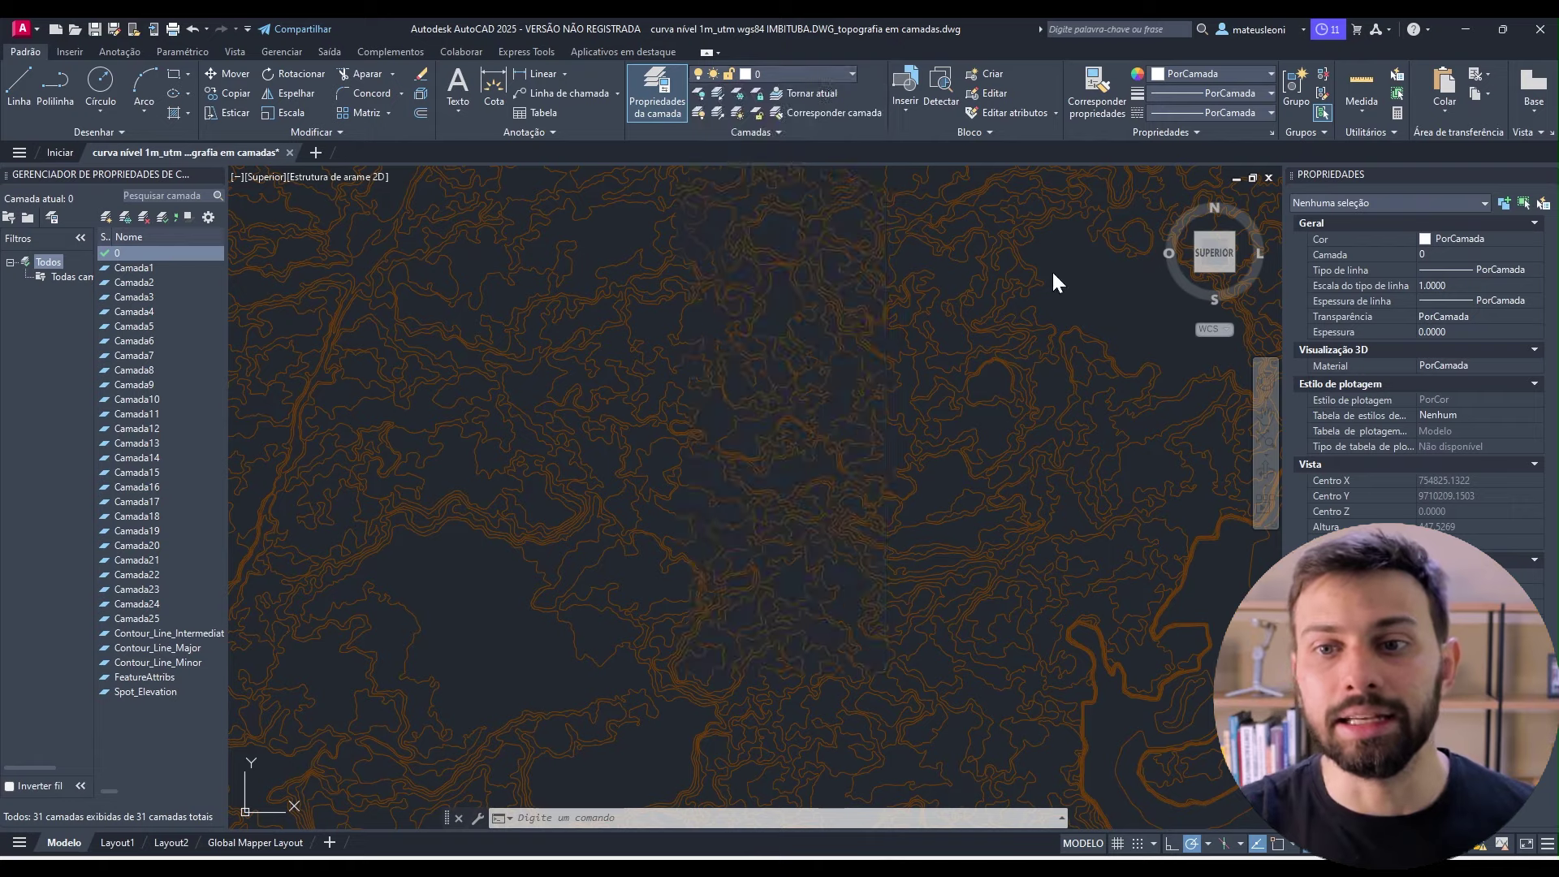
{"action": "scroll", "coordinate": [850, 376], "scroll_direction": "down", "scroll_amount": 5}
{"action": "scroll", "coordinate": [856, 393], "scroll_direction": "up", "scroll_amount": 2}
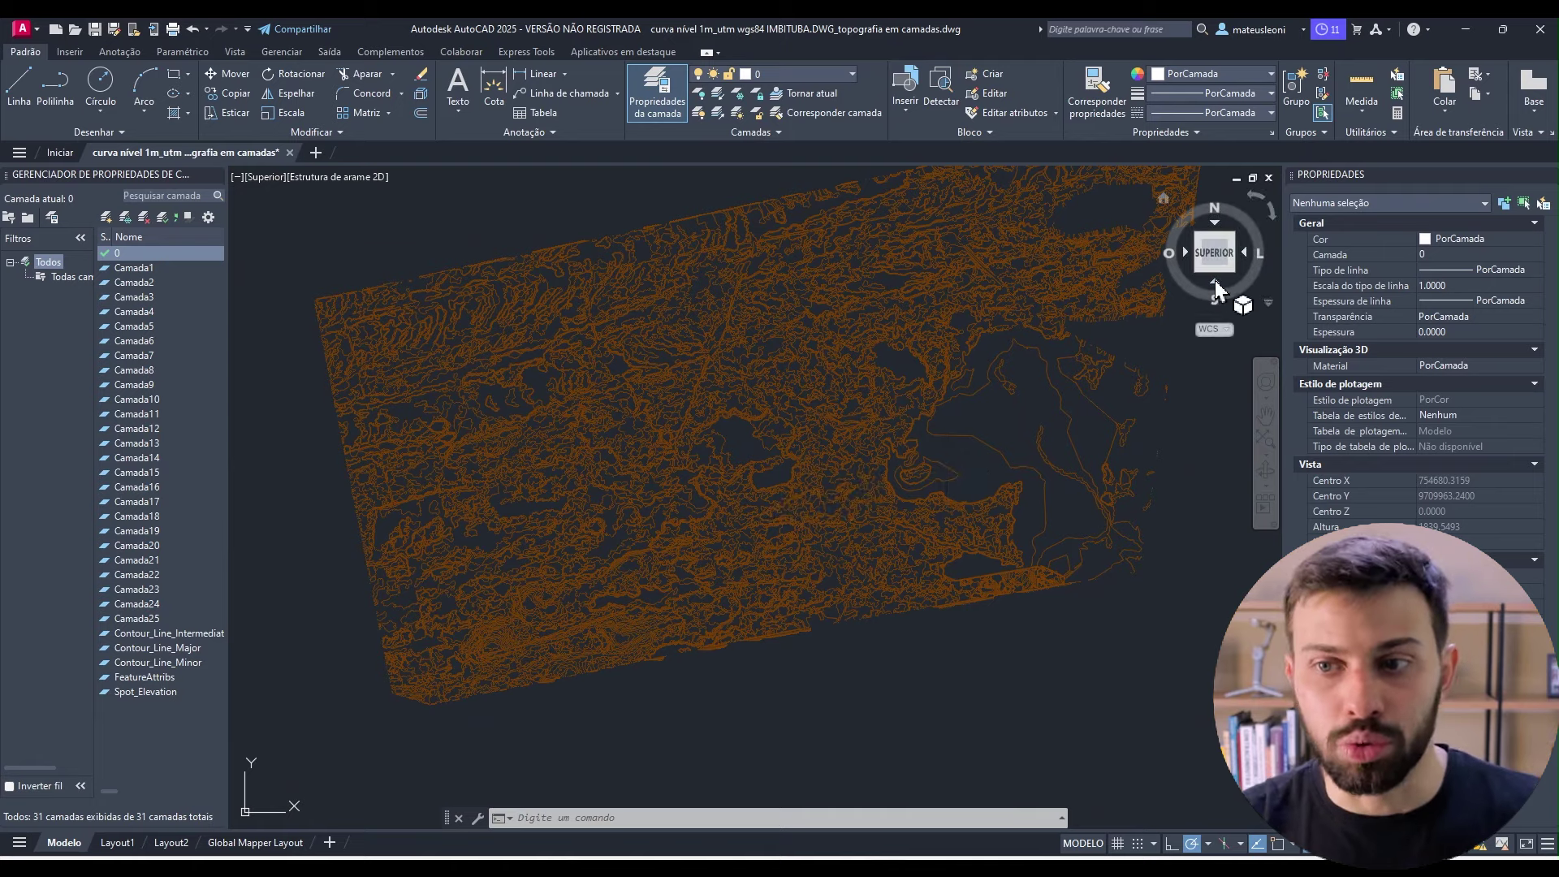
{"action": "left_click", "coordinate": [1214, 280]}
{"action": "scroll", "coordinate": [696, 452], "scroll_direction": "up", "scroll_amount": 10}
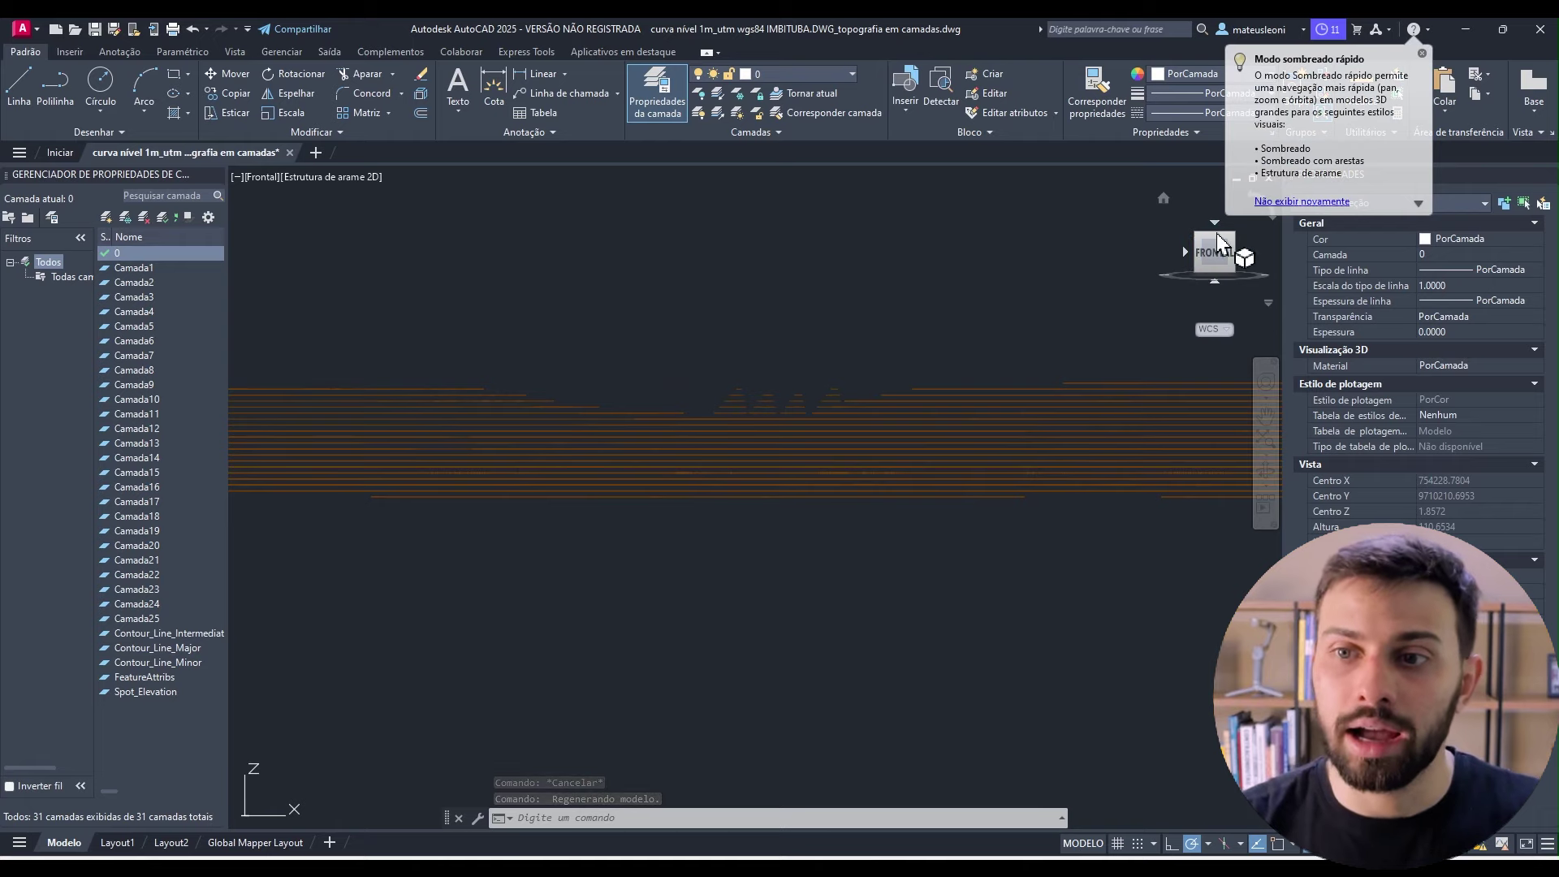
{"action": "left_click", "coordinate": [760, 508]}
{"action": "left_click", "coordinate": [406, 358]}
{"action": "key", "text": "Escape"}
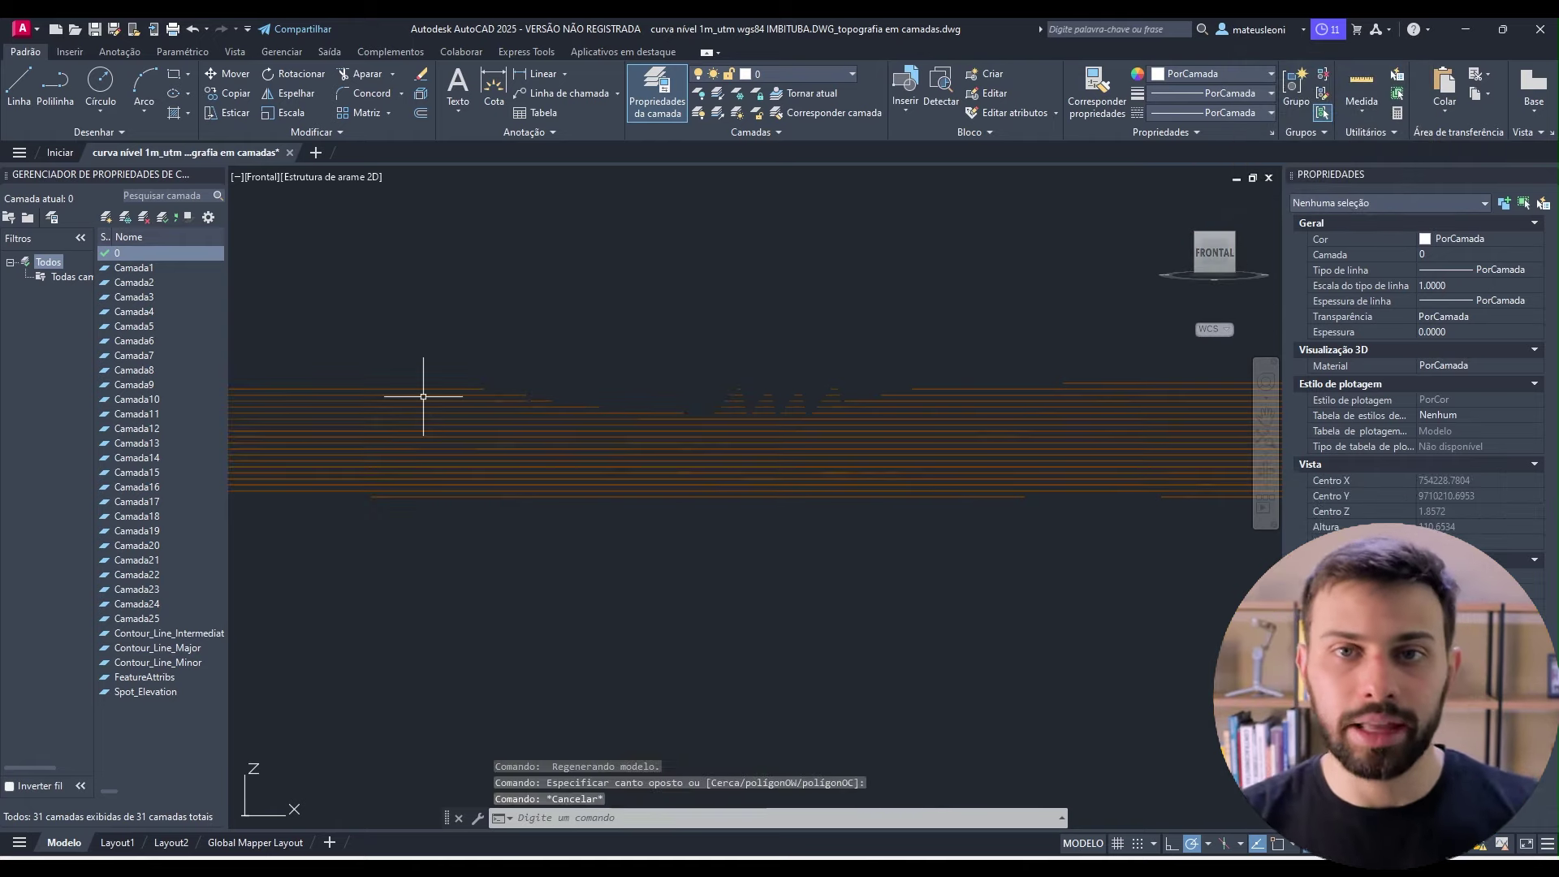
{"action": "middle_click_drag", "start_coordinate": [435, 407], "coordinate": [664, 494], "text": "shift"}
{"action": "left_click", "coordinate": [1215, 242]}
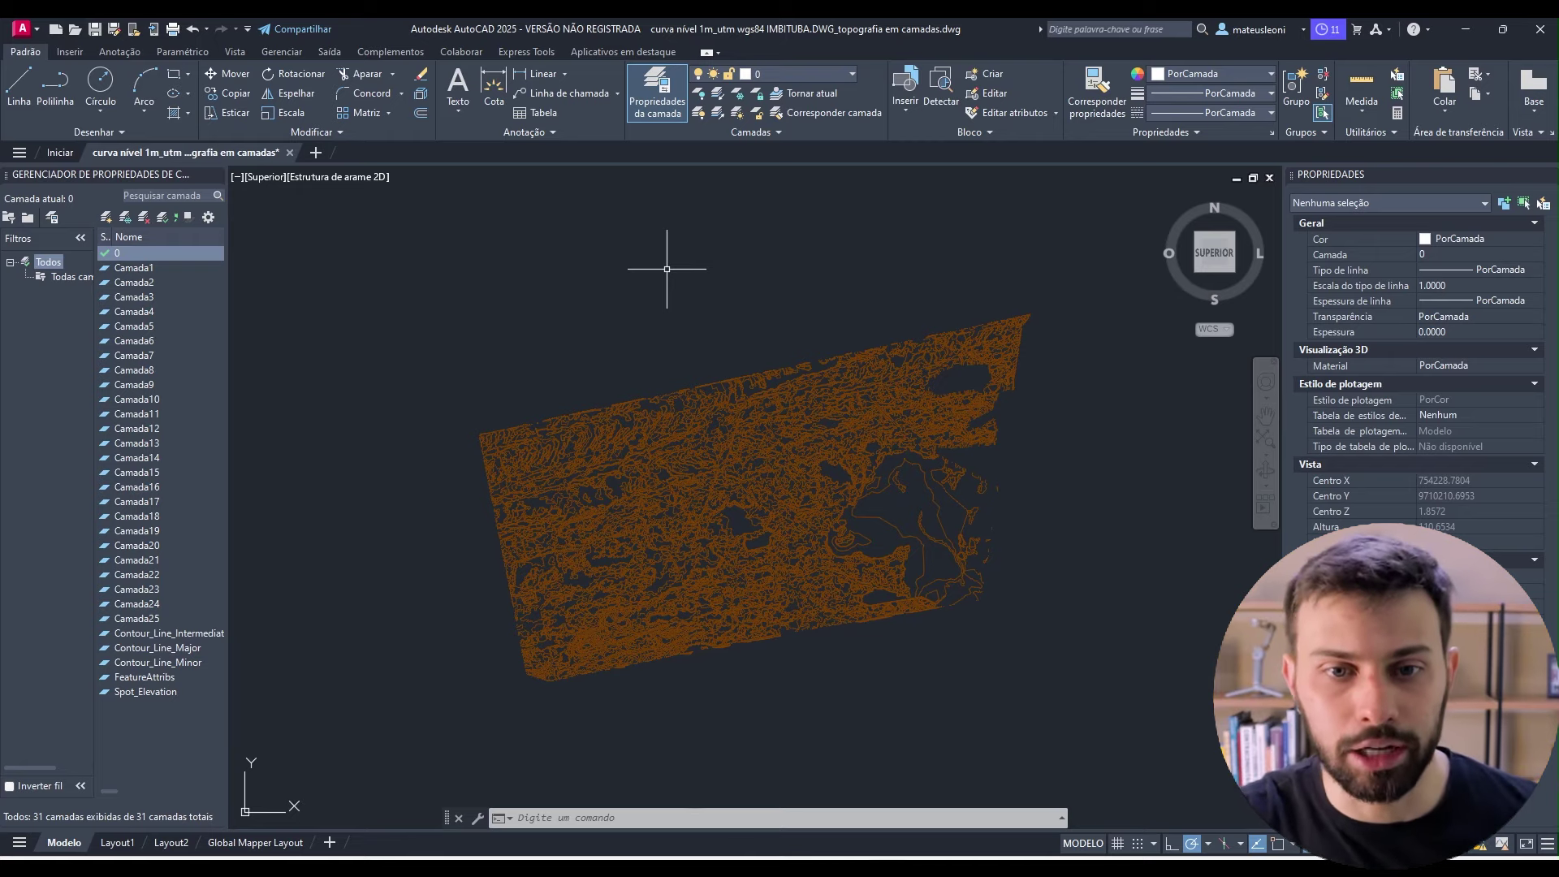
- Explode all the 3D polyline contours of the topography into individual line segments
{"action": "left_click", "coordinate": [434, 253]}
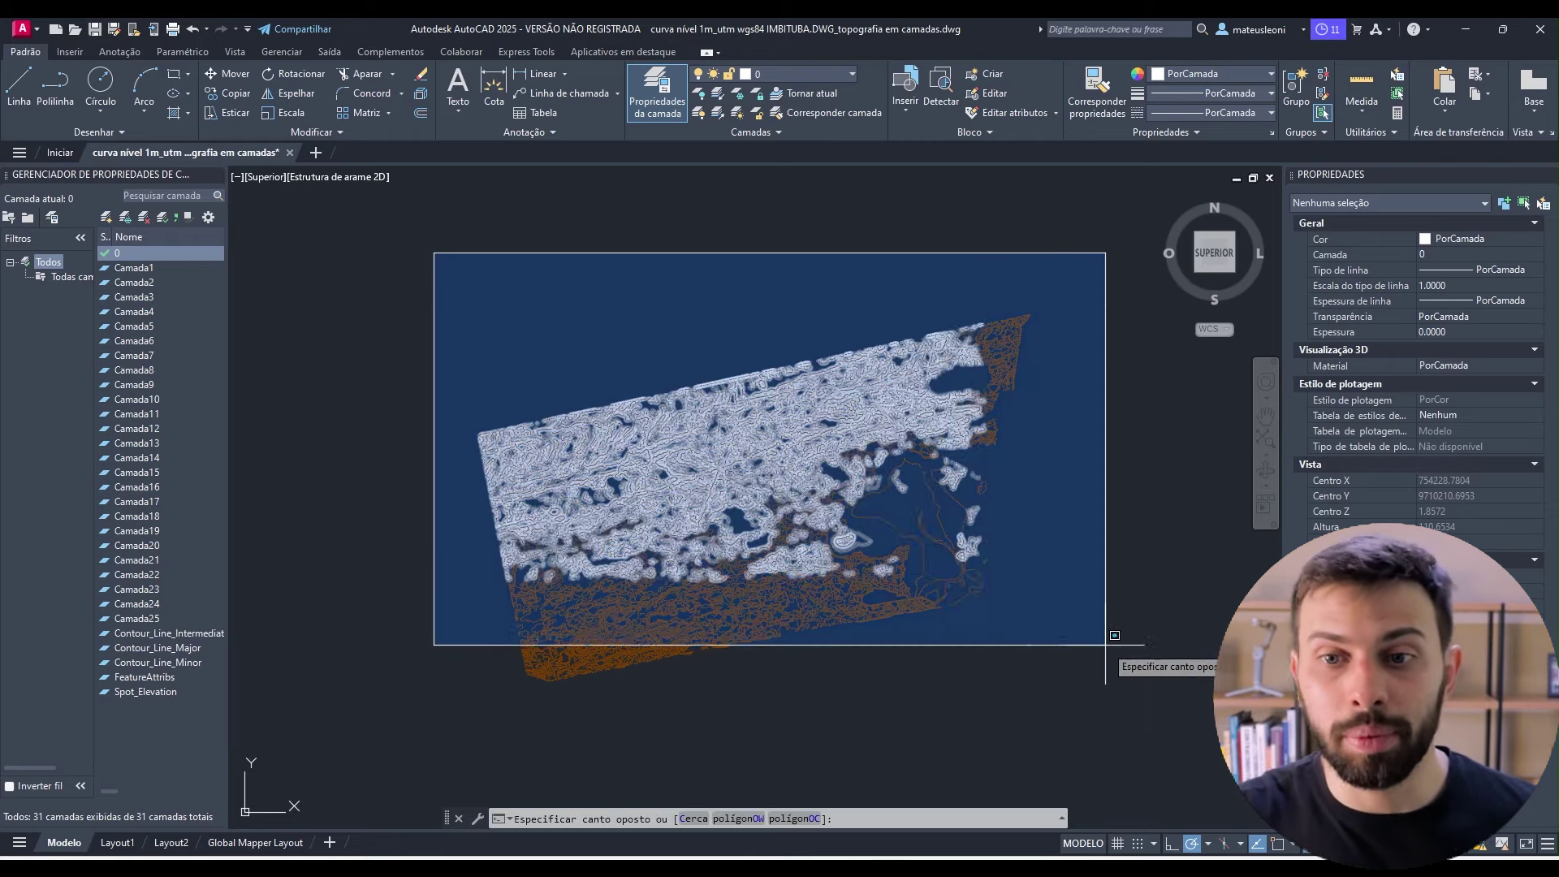
{"action": "left_click", "coordinate": [1122, 713]}
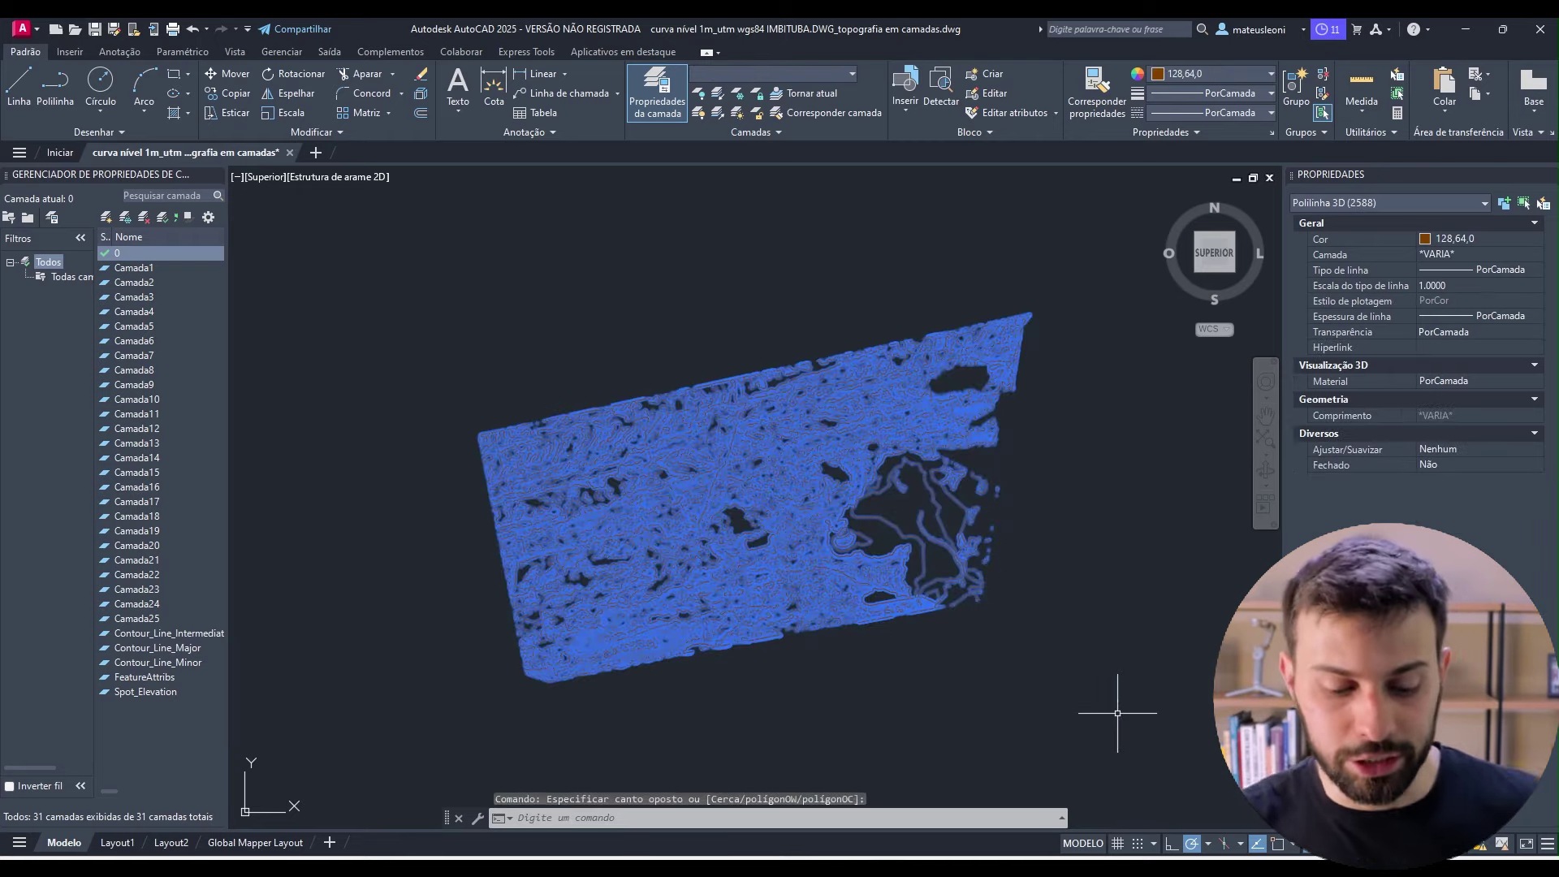
{"action": "type", "text": "x"}
{"action": "key", "text": "Return"}
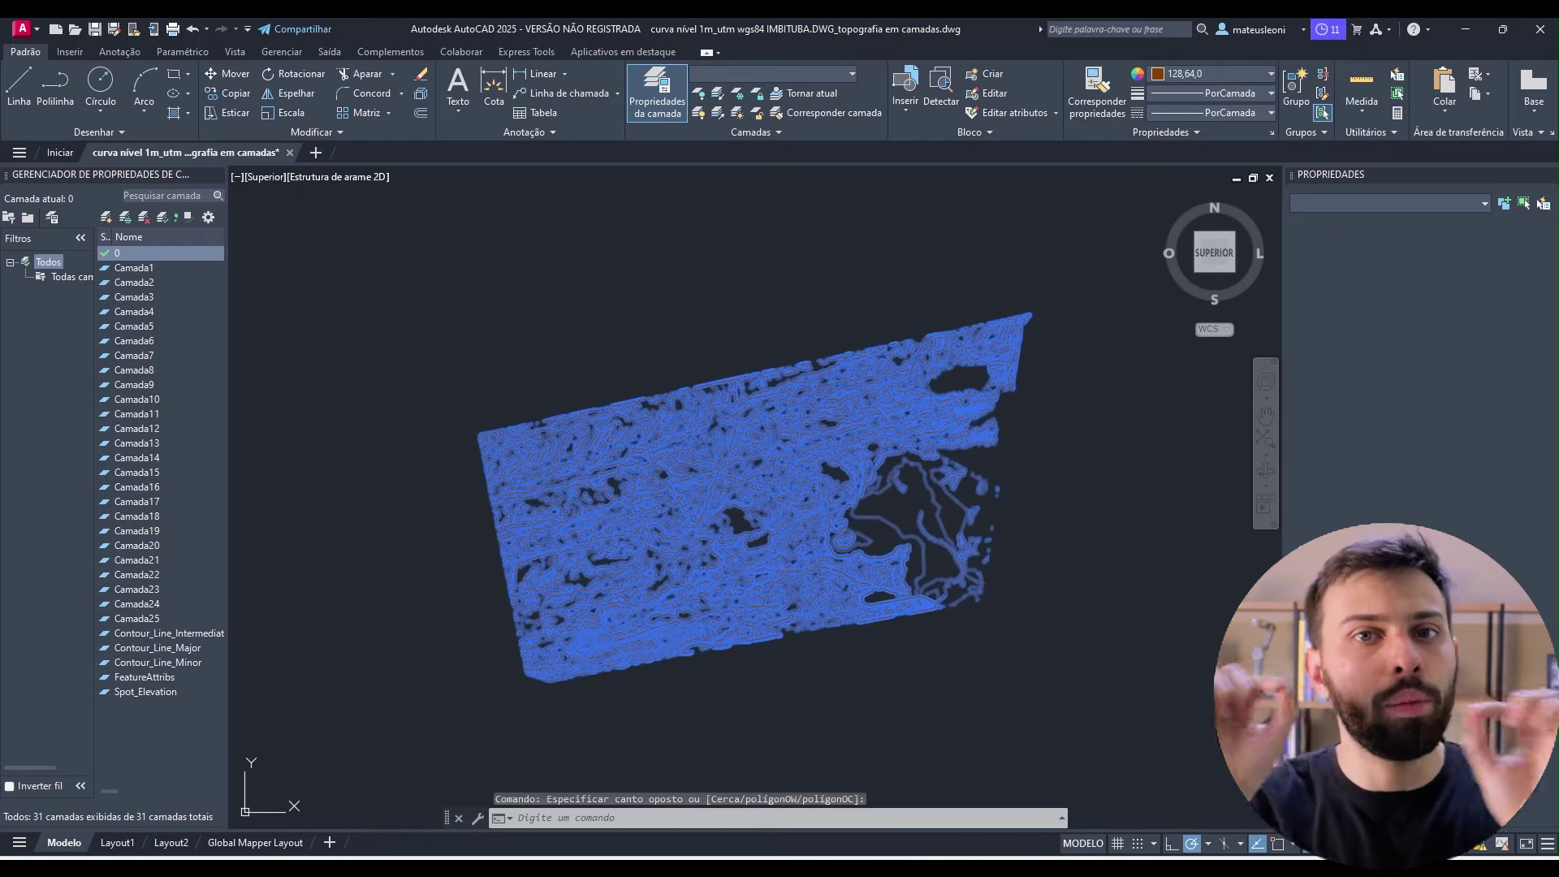
{"action": "left_click", "coordinate": [1038, 638]}
{"action": "key", "text": "Return"}
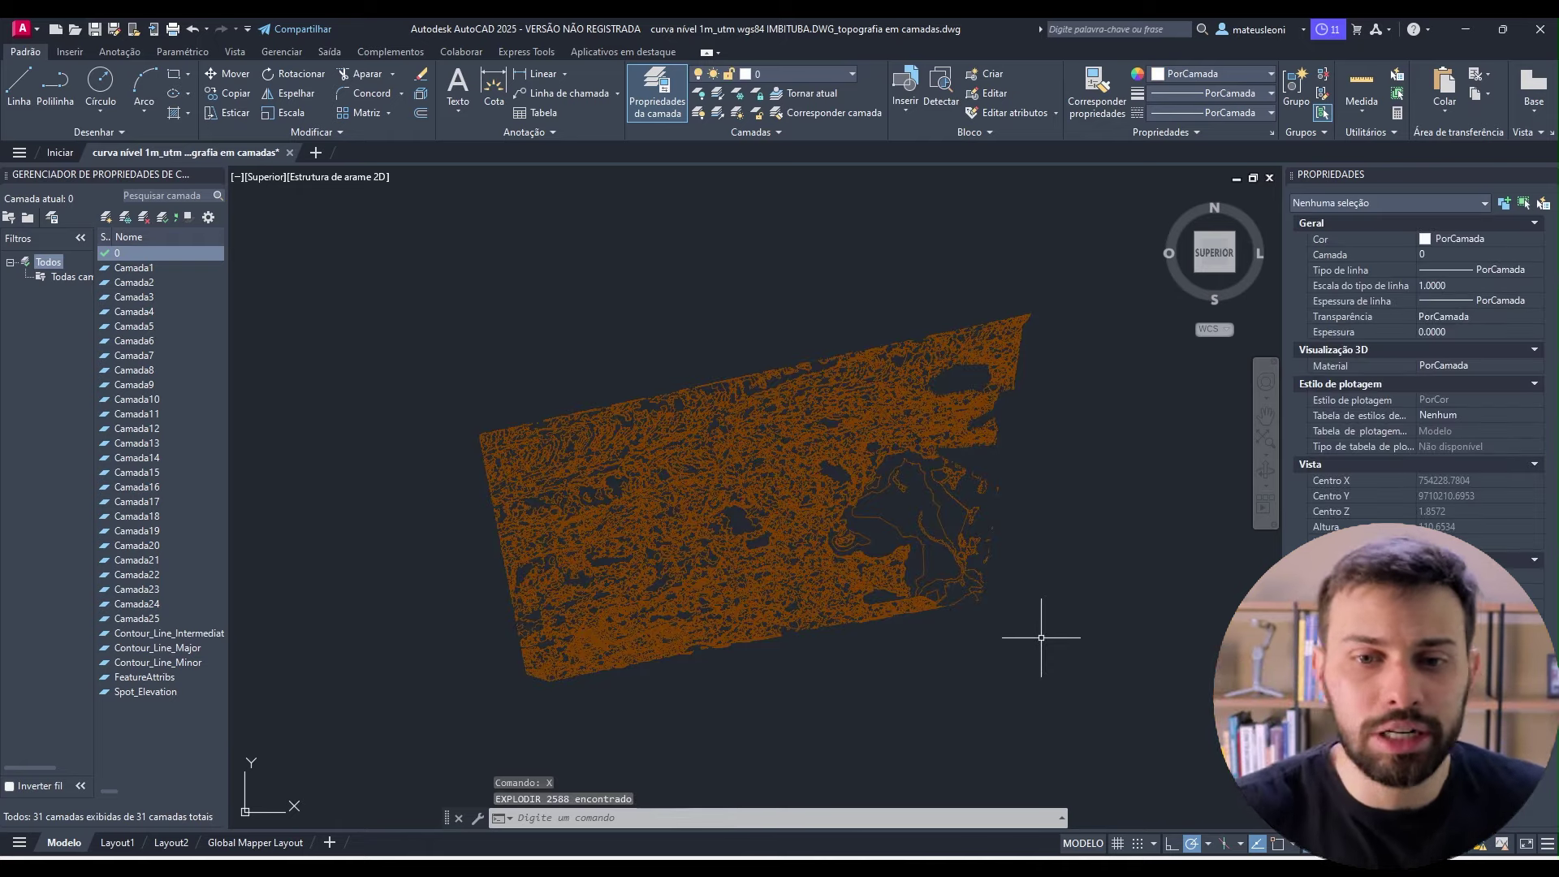
- Select a few contour segments up close to check how the curves are divided, and clear the selection
{"action": "scroll", "coordinate": [859, 445], "scroll_direction": "up", "scroll_amount": 5}
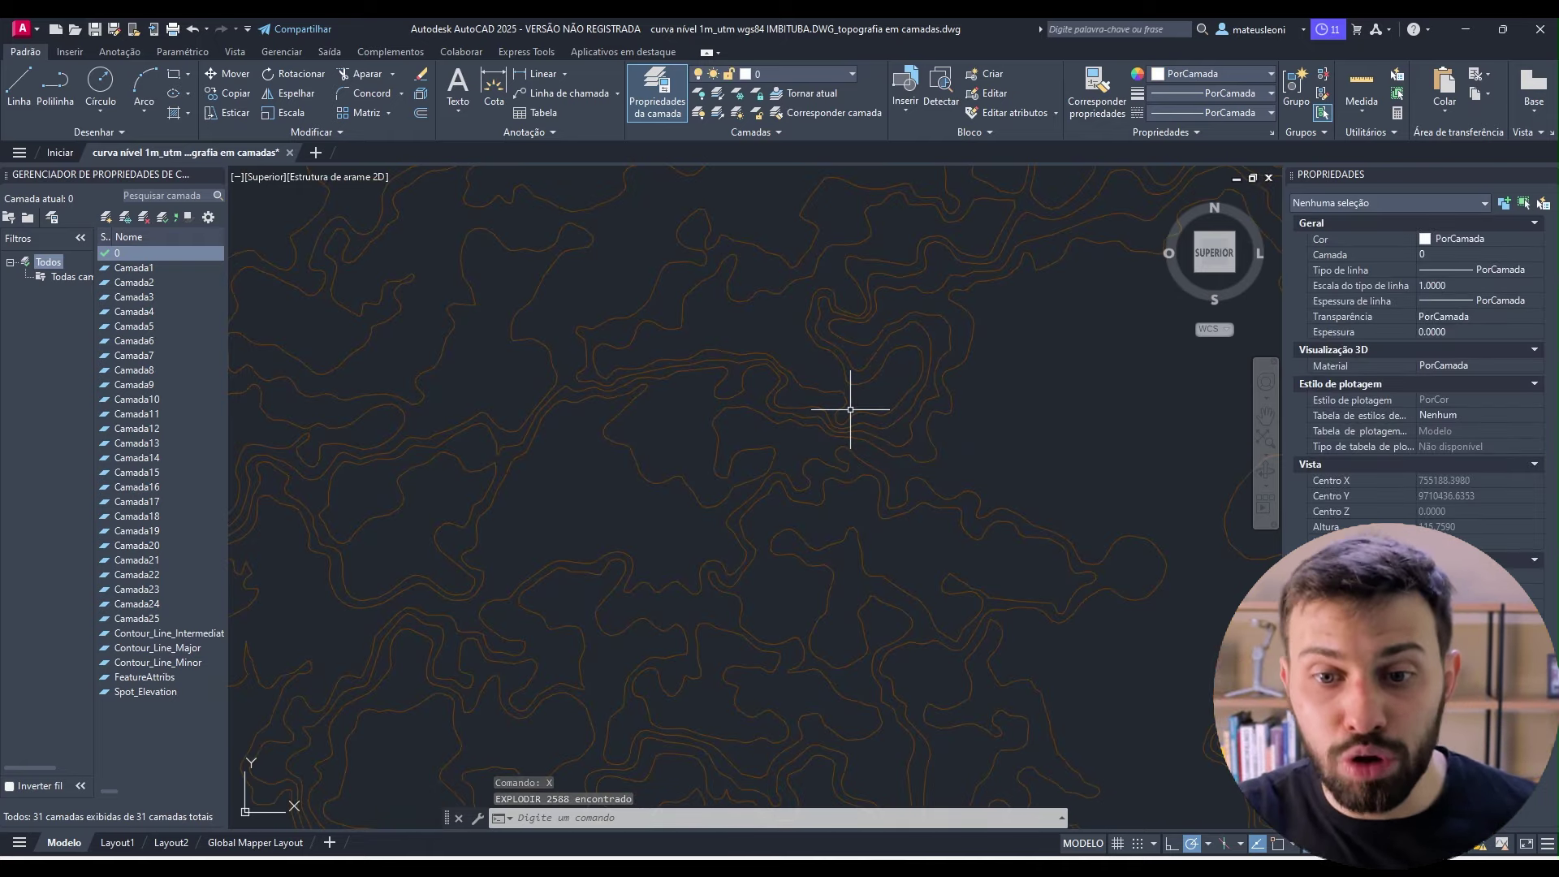
{"action": "left_click", "coordinate": [856, 416]}
{"action": "scroll", "coordinate": [856, 416], "scroll_direction": "up", "scroll_amount": 4}
{"action": "left_click", "coordinate": [844, 408]}
{"action": "left_click", "coordinate": [825, 392]}
{"action": "key", "text": "Escape"}
{"action": "scroll", "coordinate": [855, 452], "scroll_direction": "down", "scroll_amount": 10}
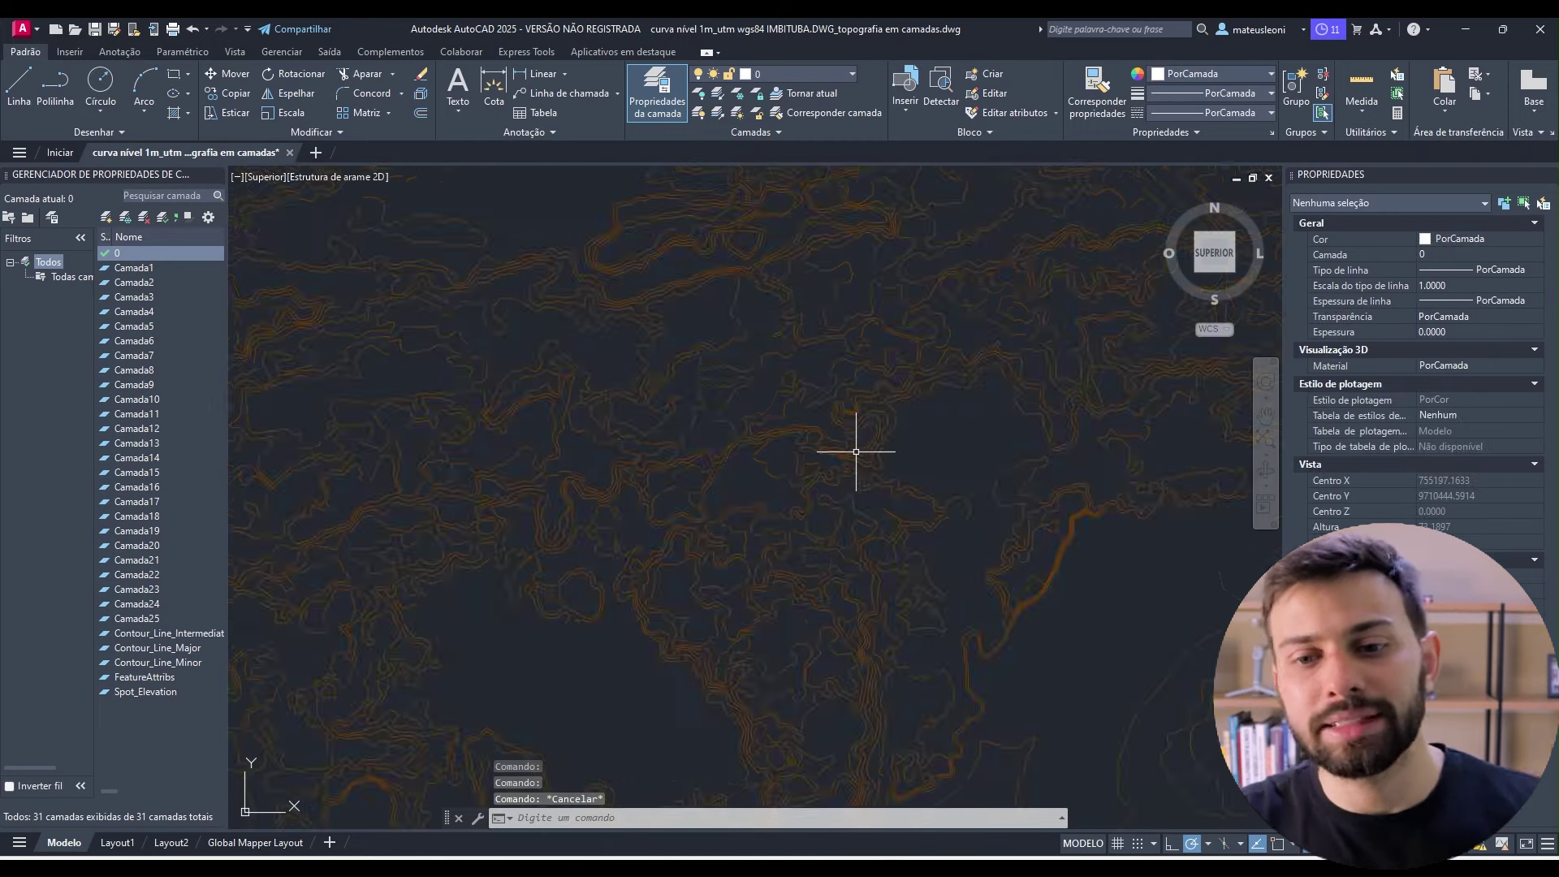
{"action": "middle_click_drag", "start_coordinate": [856, 457], "coordinate": [868, 432]}
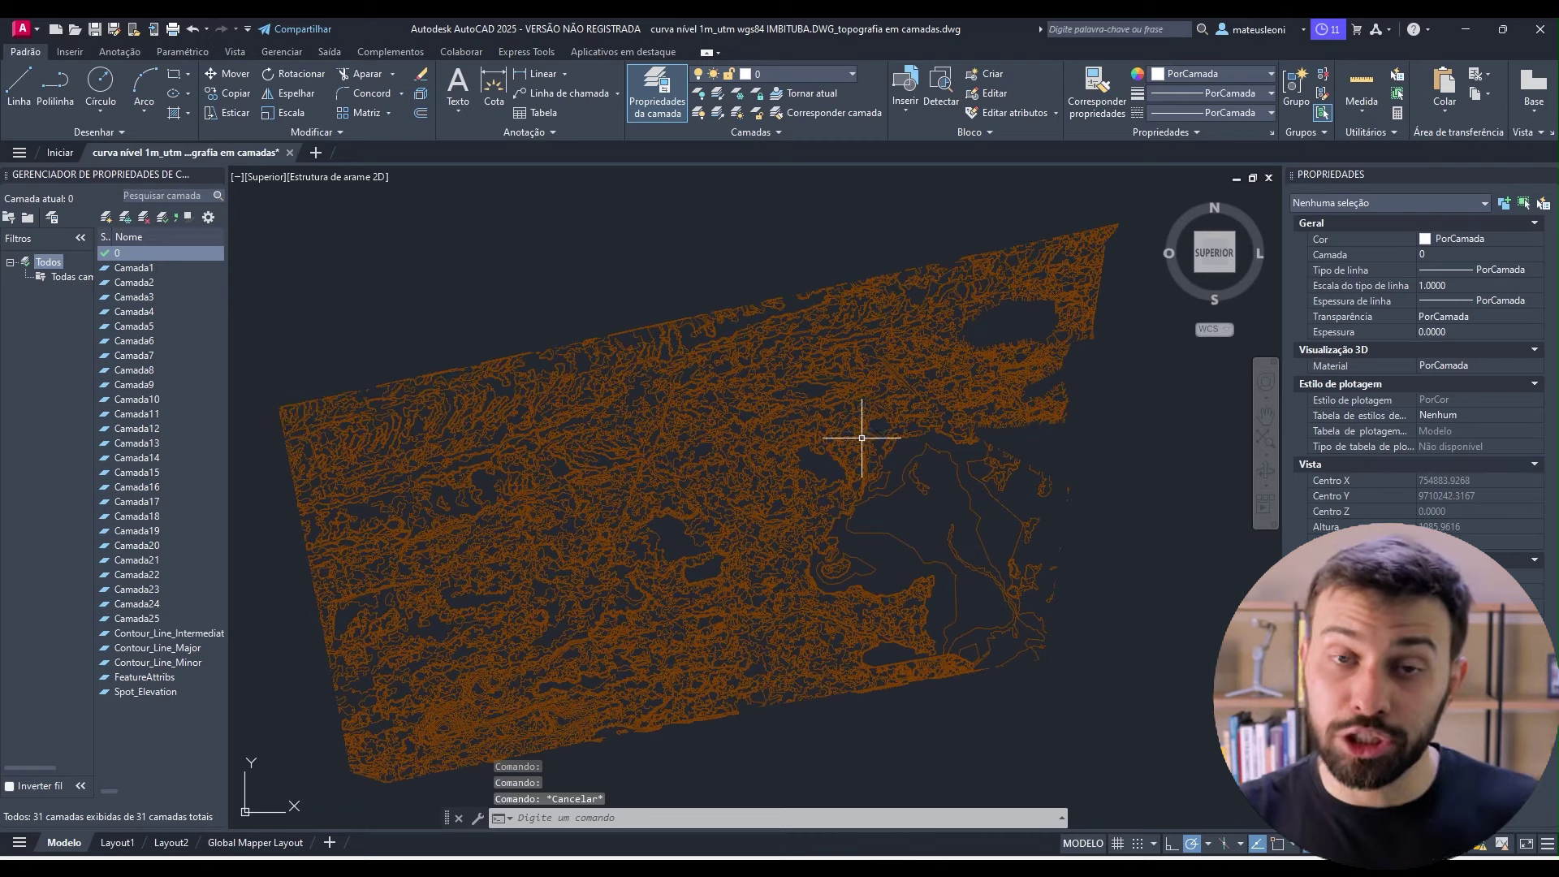
{"action": "scroll", "coordinate": [857, 436], "scroll_direction": "down", "scroll_amount": 2}
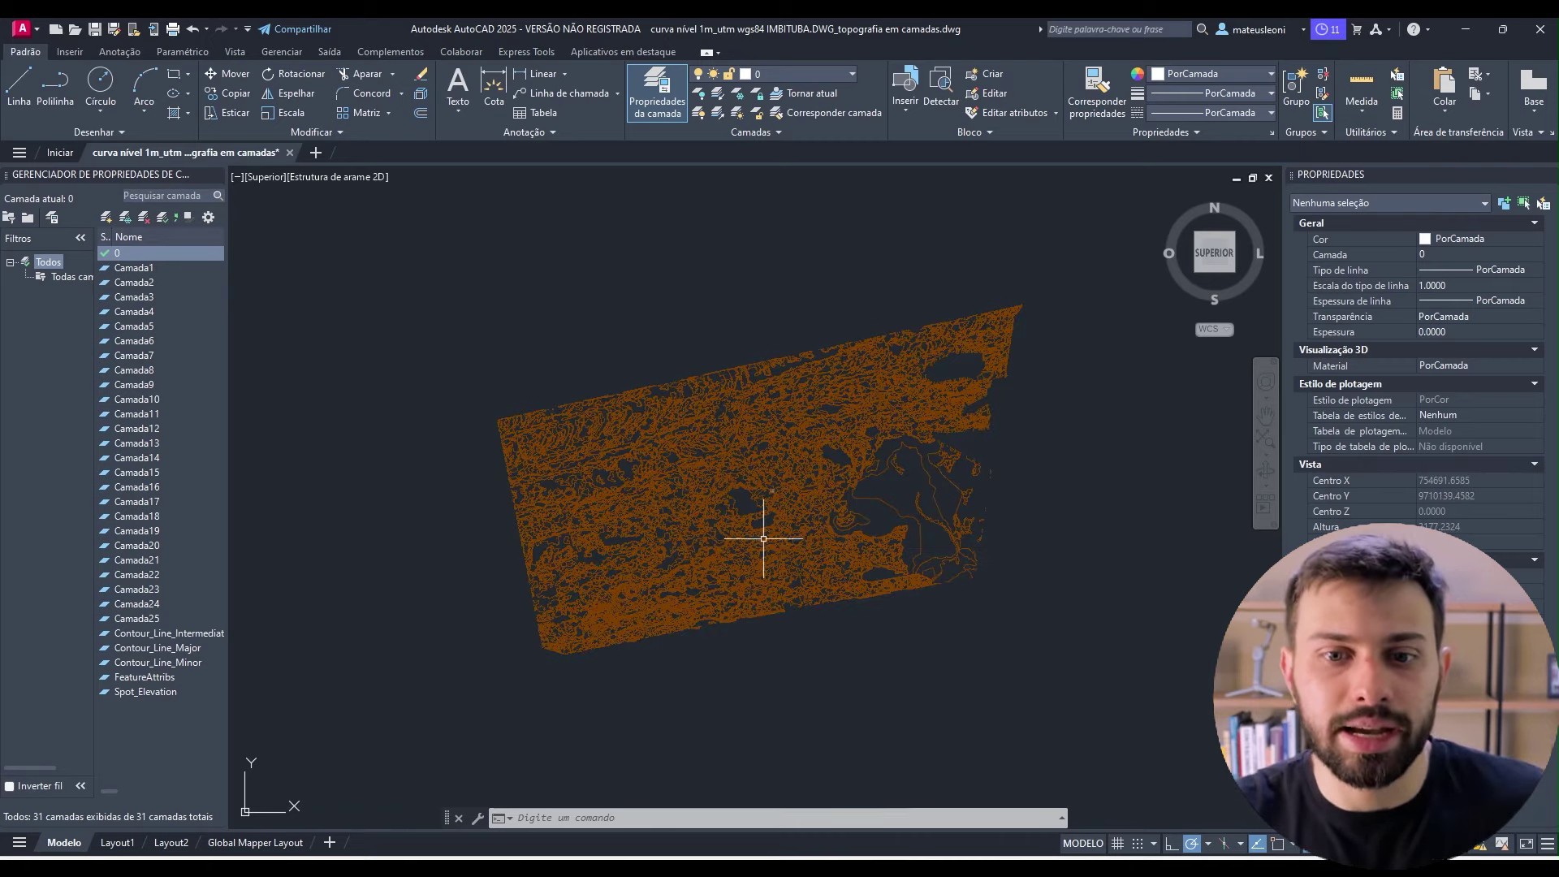
- Create a new data extraction and save it as topo in the arquivos tutorial folder
{"action": "mouse_move", "coordinate": [763, 536]}
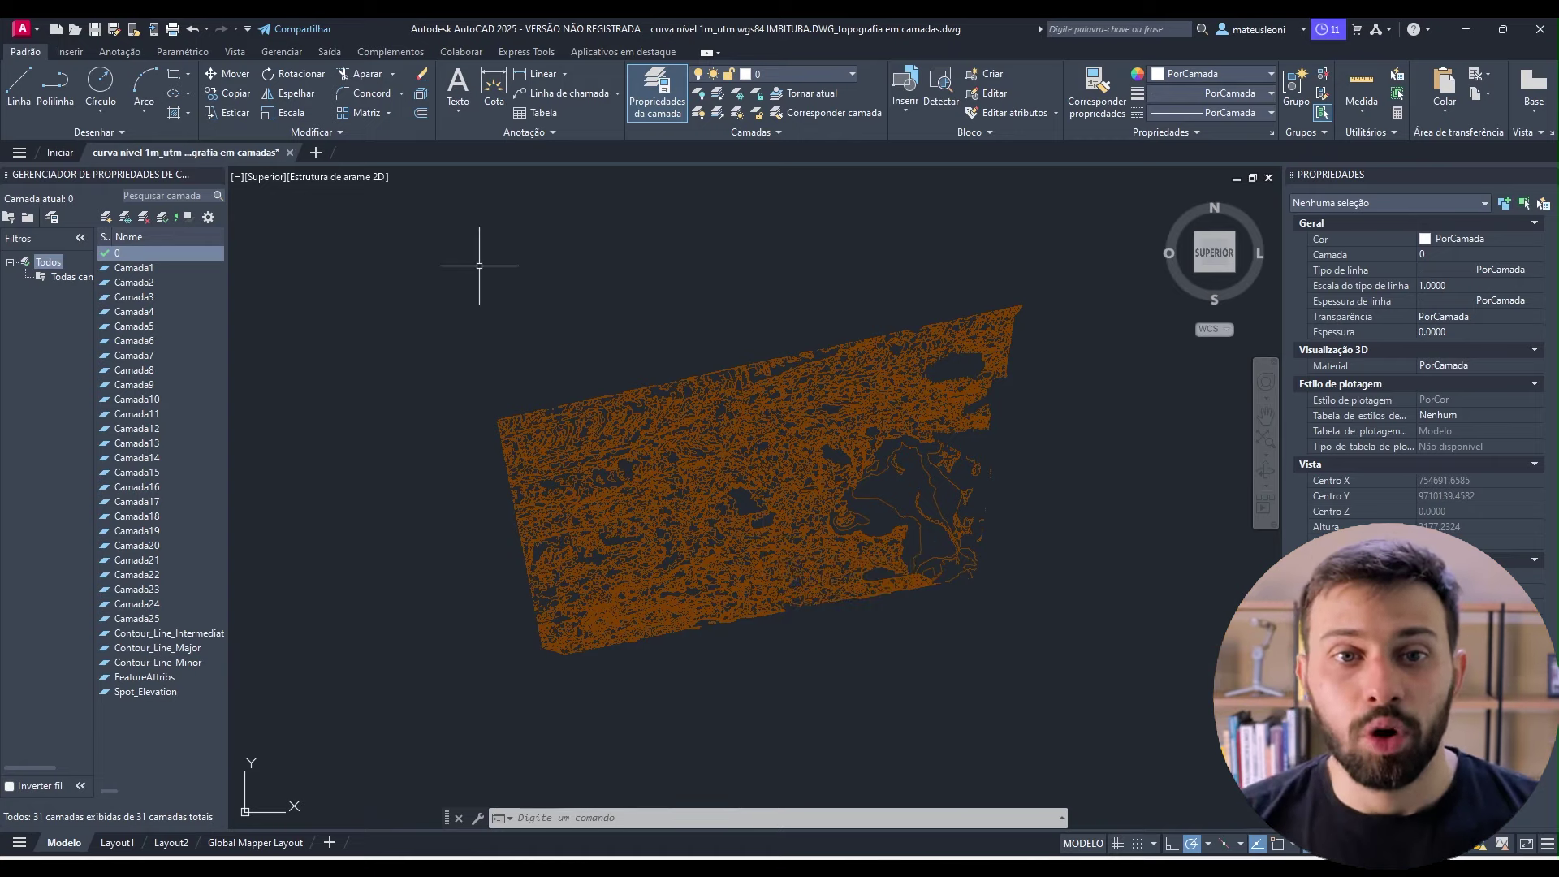
{"action": "left_click", "coordinate": [114, 55]}
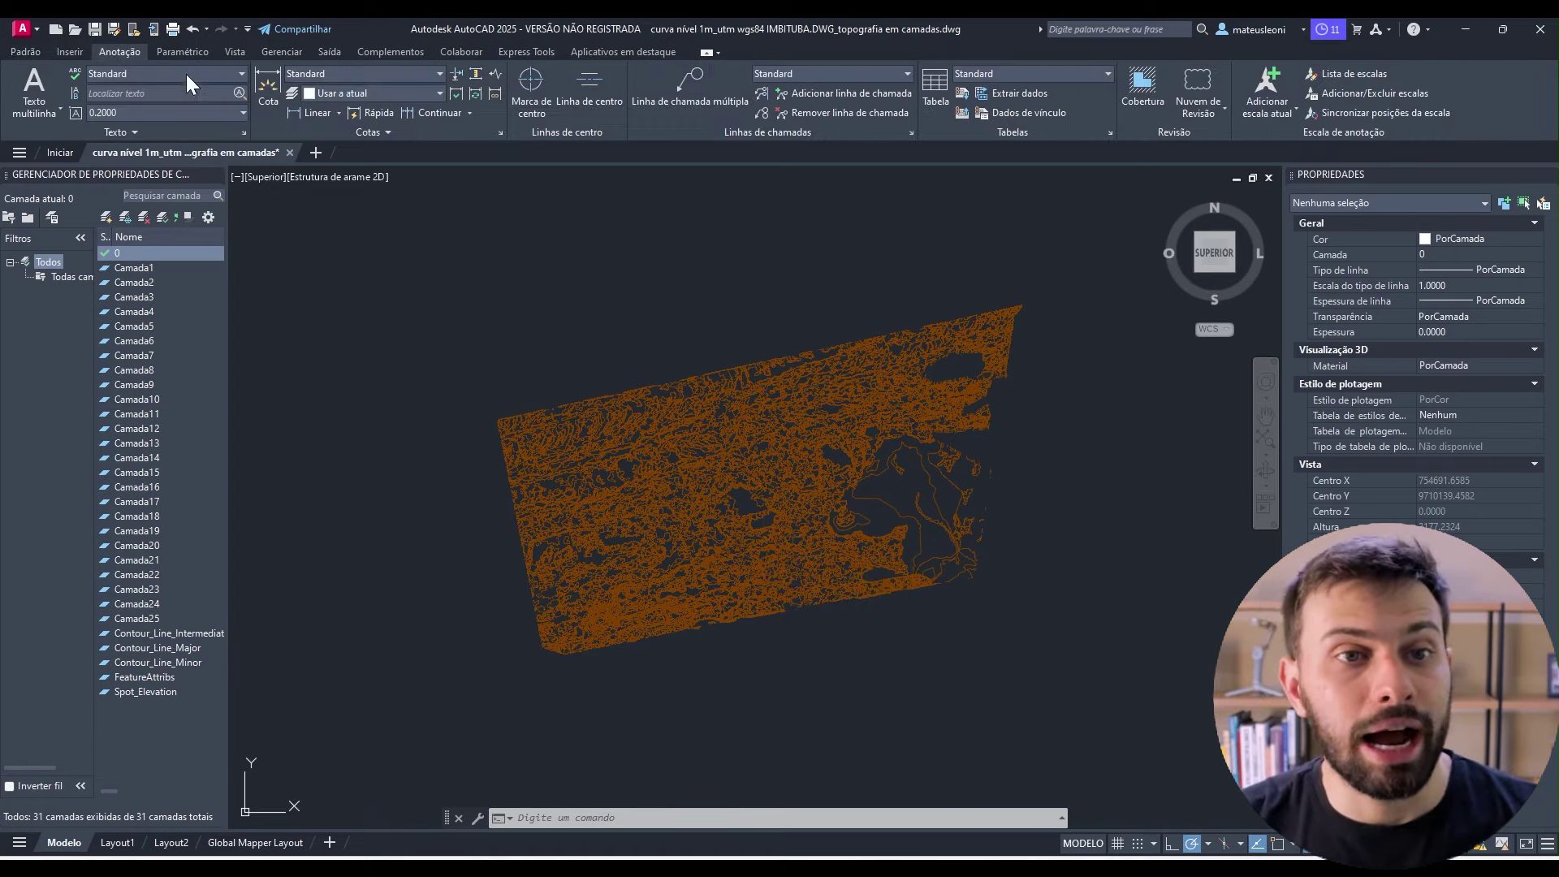
{"action": "left_click", "coordinate": [1016, 95]}
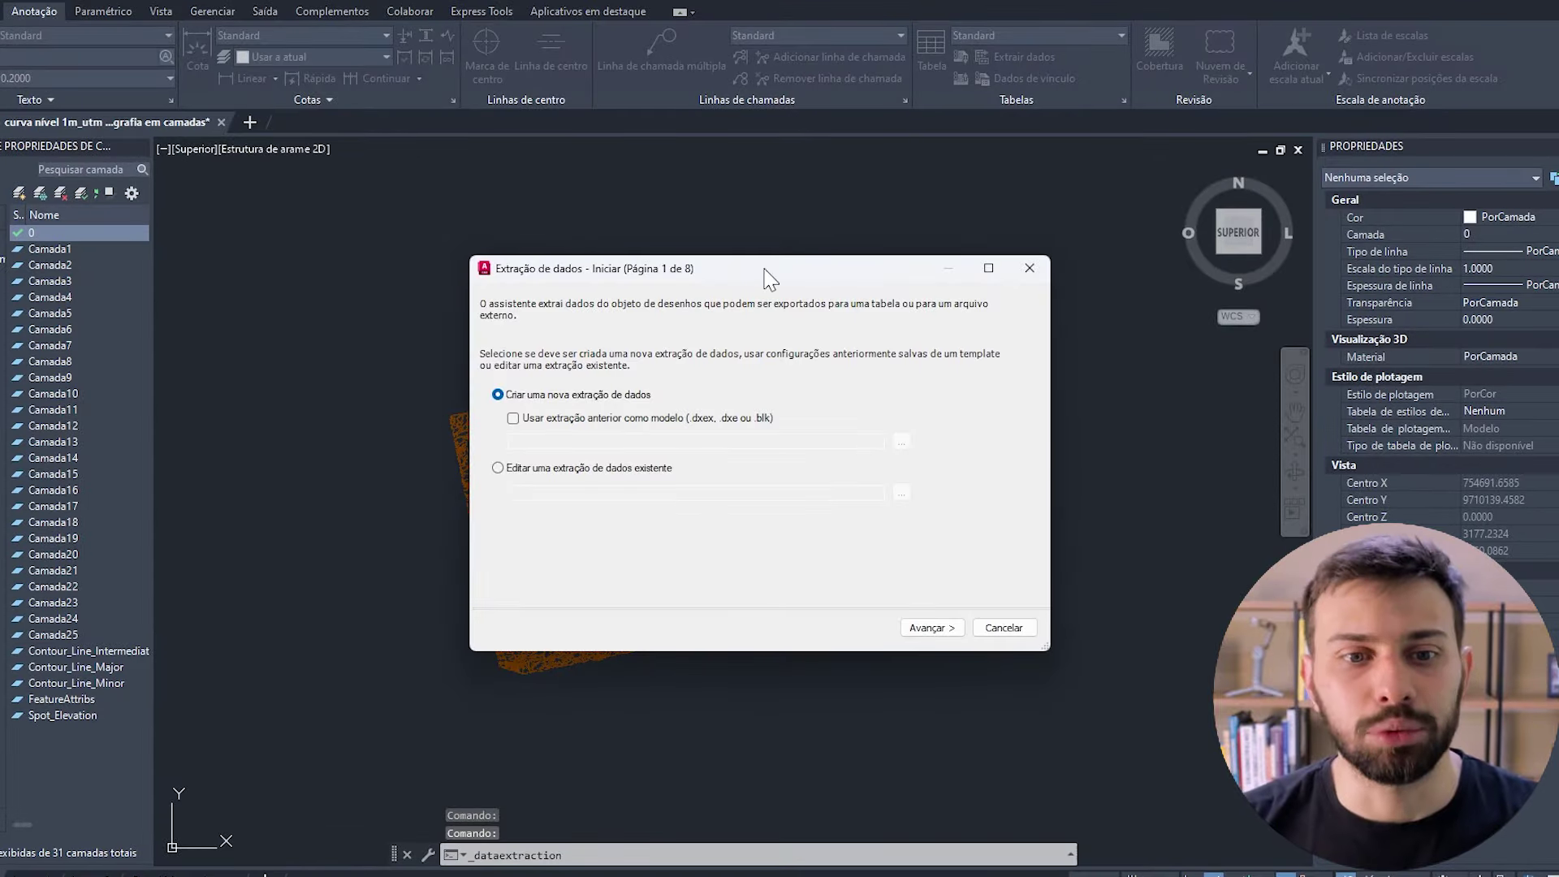
{"action": "left_click", "coordinate": [938, 628]}
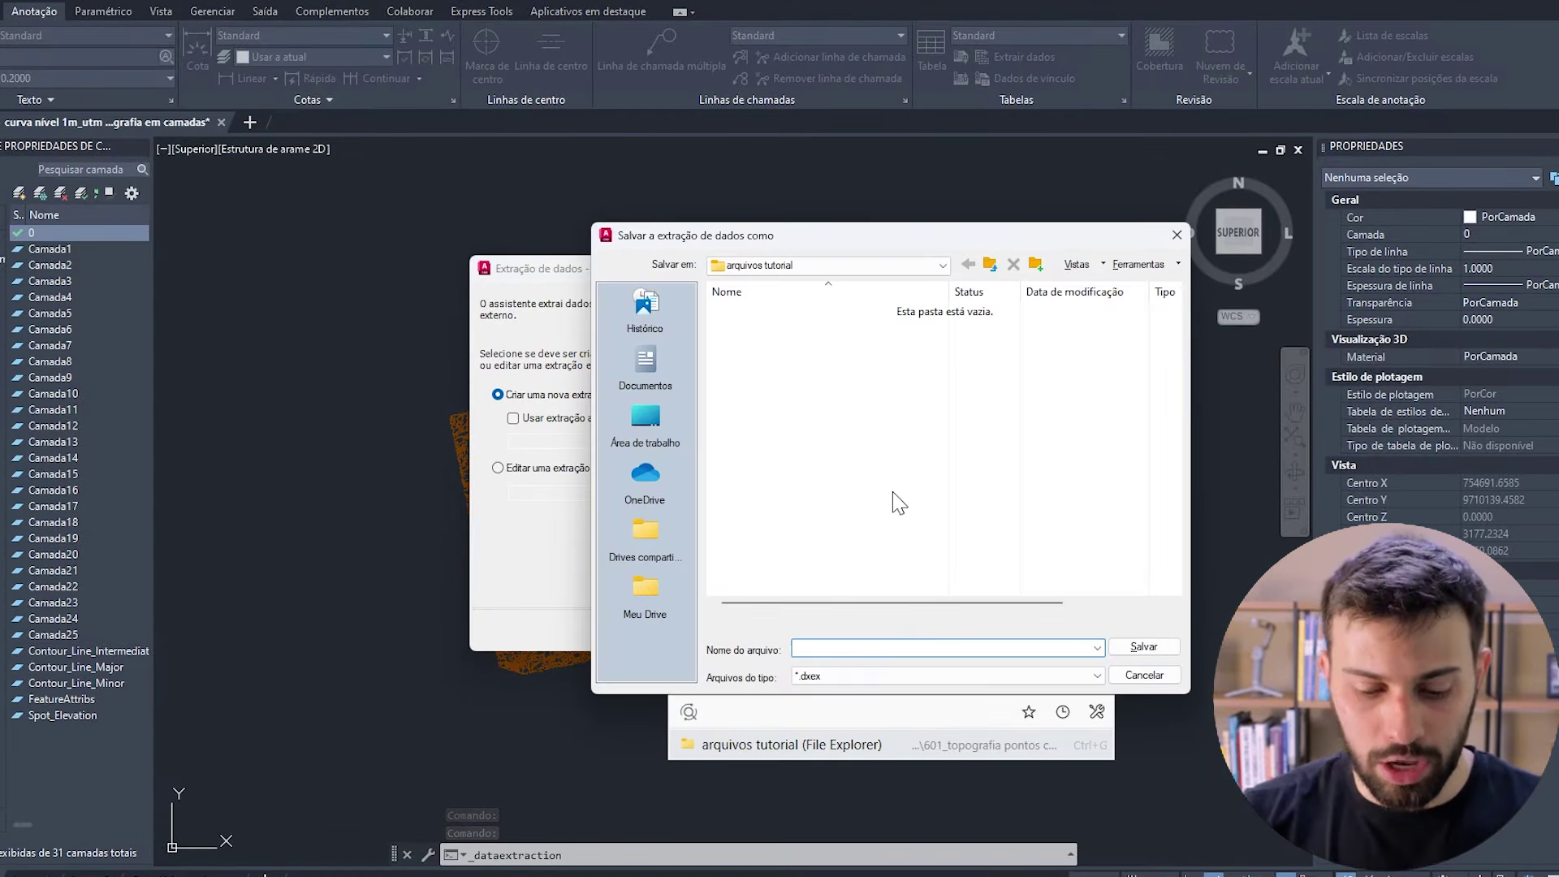
{"action": "type", "text": "topo"}
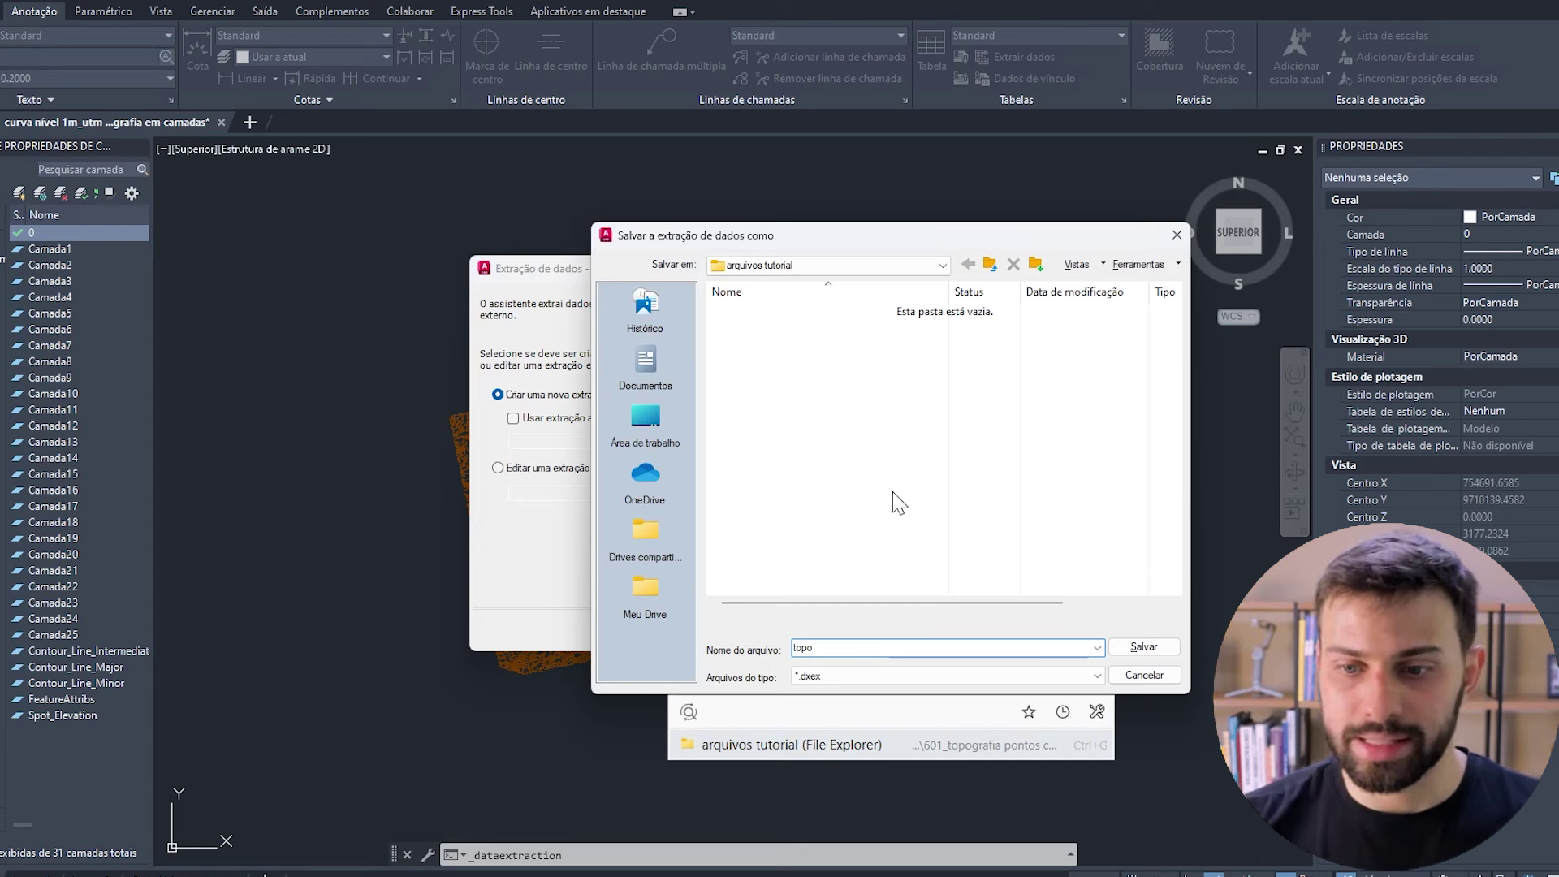
{"action": "left_click", "coordinate": [1143, 646]}
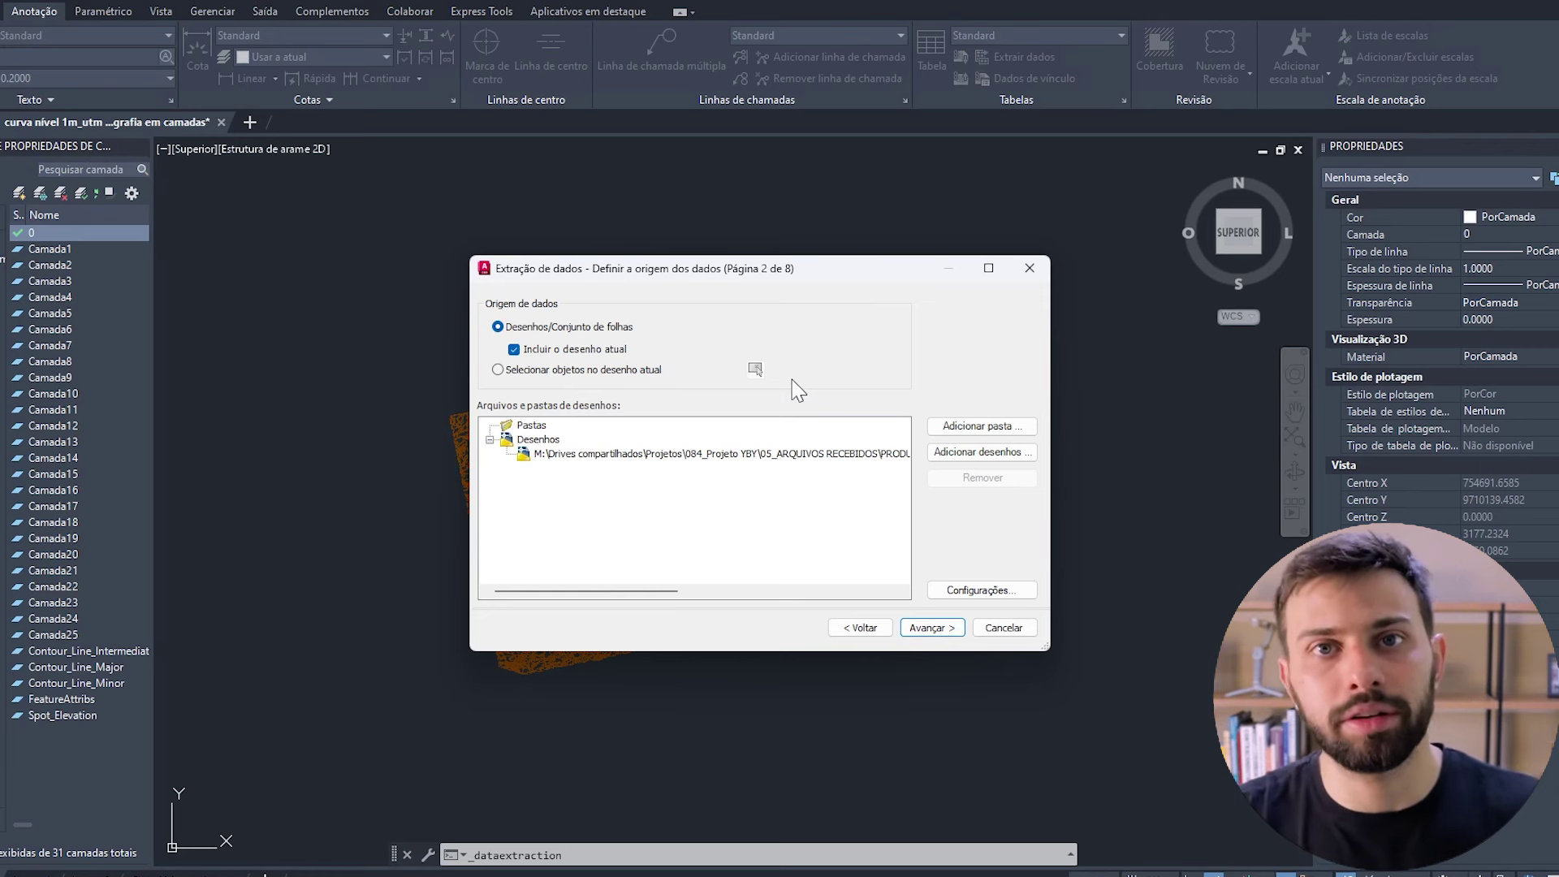
- Set the extraction source to selected objects in the current drawing and select all the contour line segments
{"action": "left_click", "coordinate": [626, 371]}
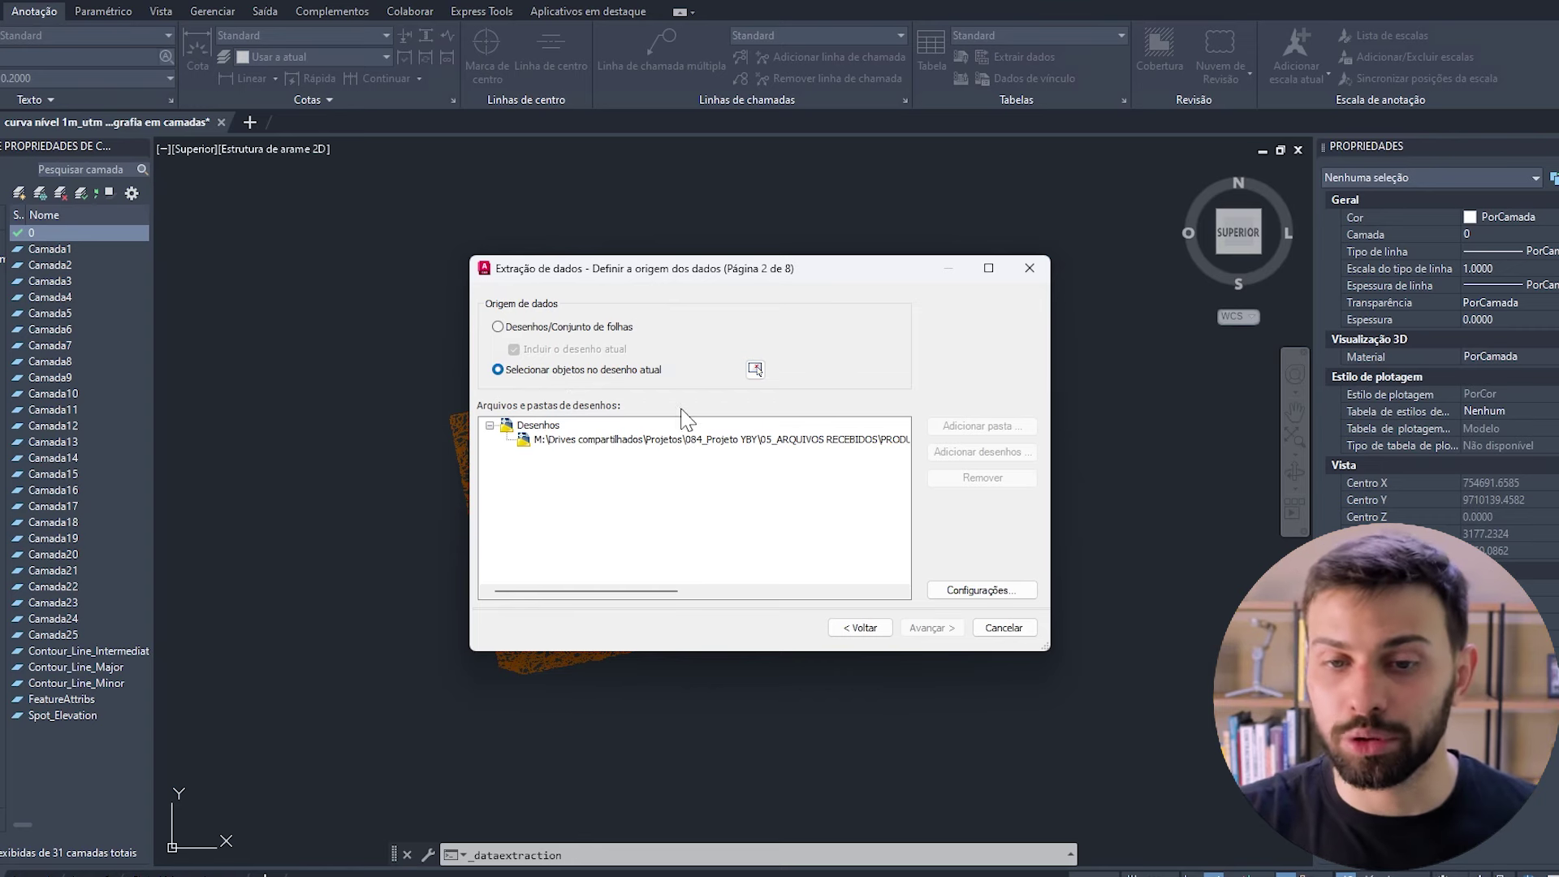
{"action": "left_click", "coordinate": [756, 370]}
{"action": "left_click", "coordinate": [1140, 735]}
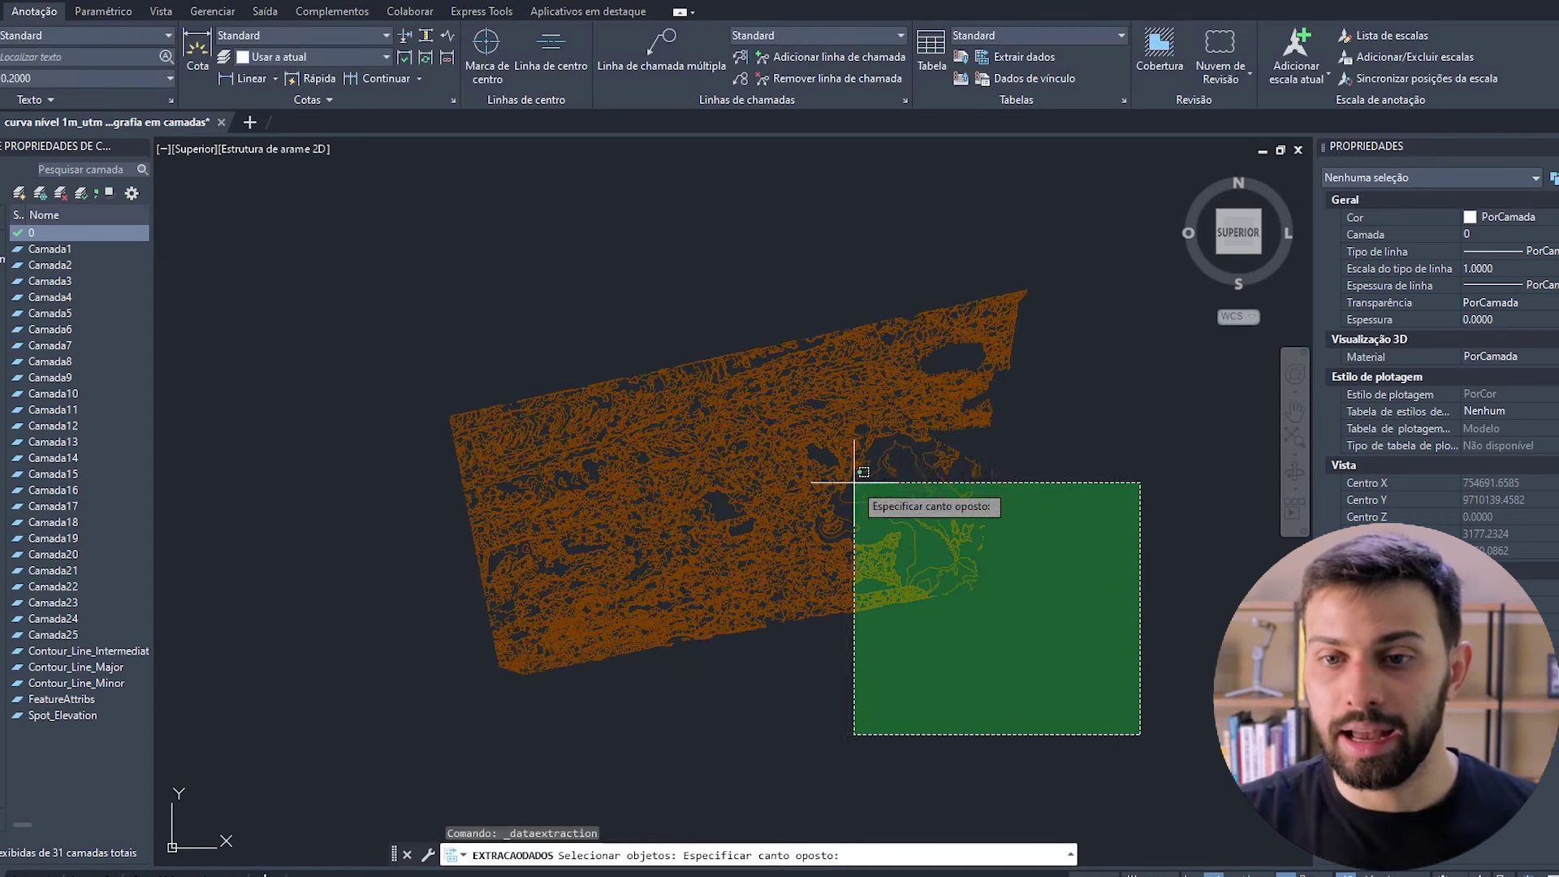
{"action": "left_click", "coordinate": [402, 242]}
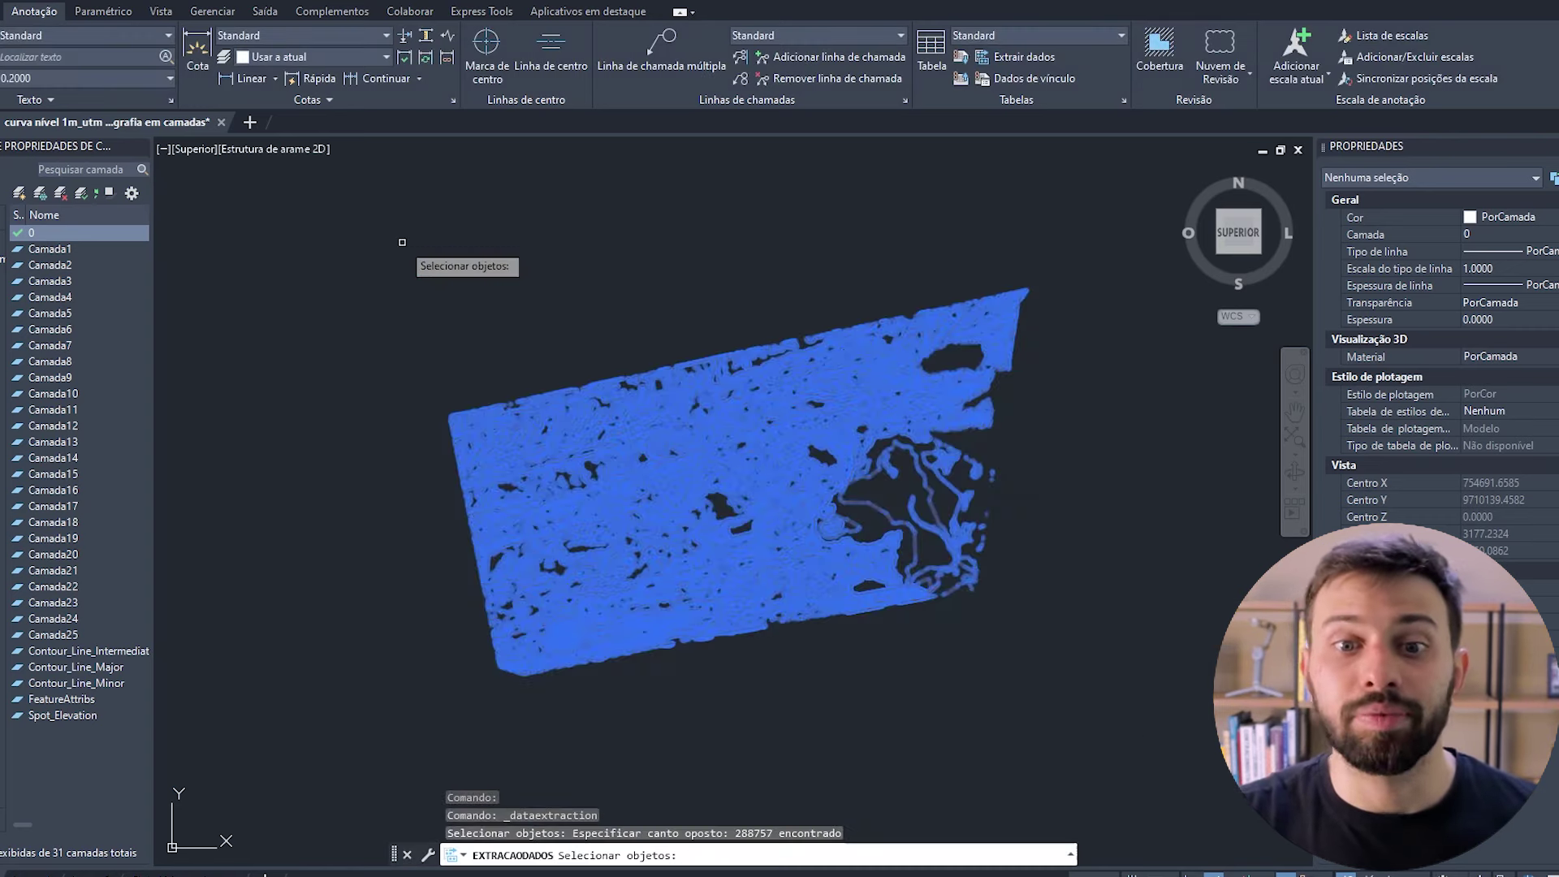
{"action": "key", "text": "Return"}
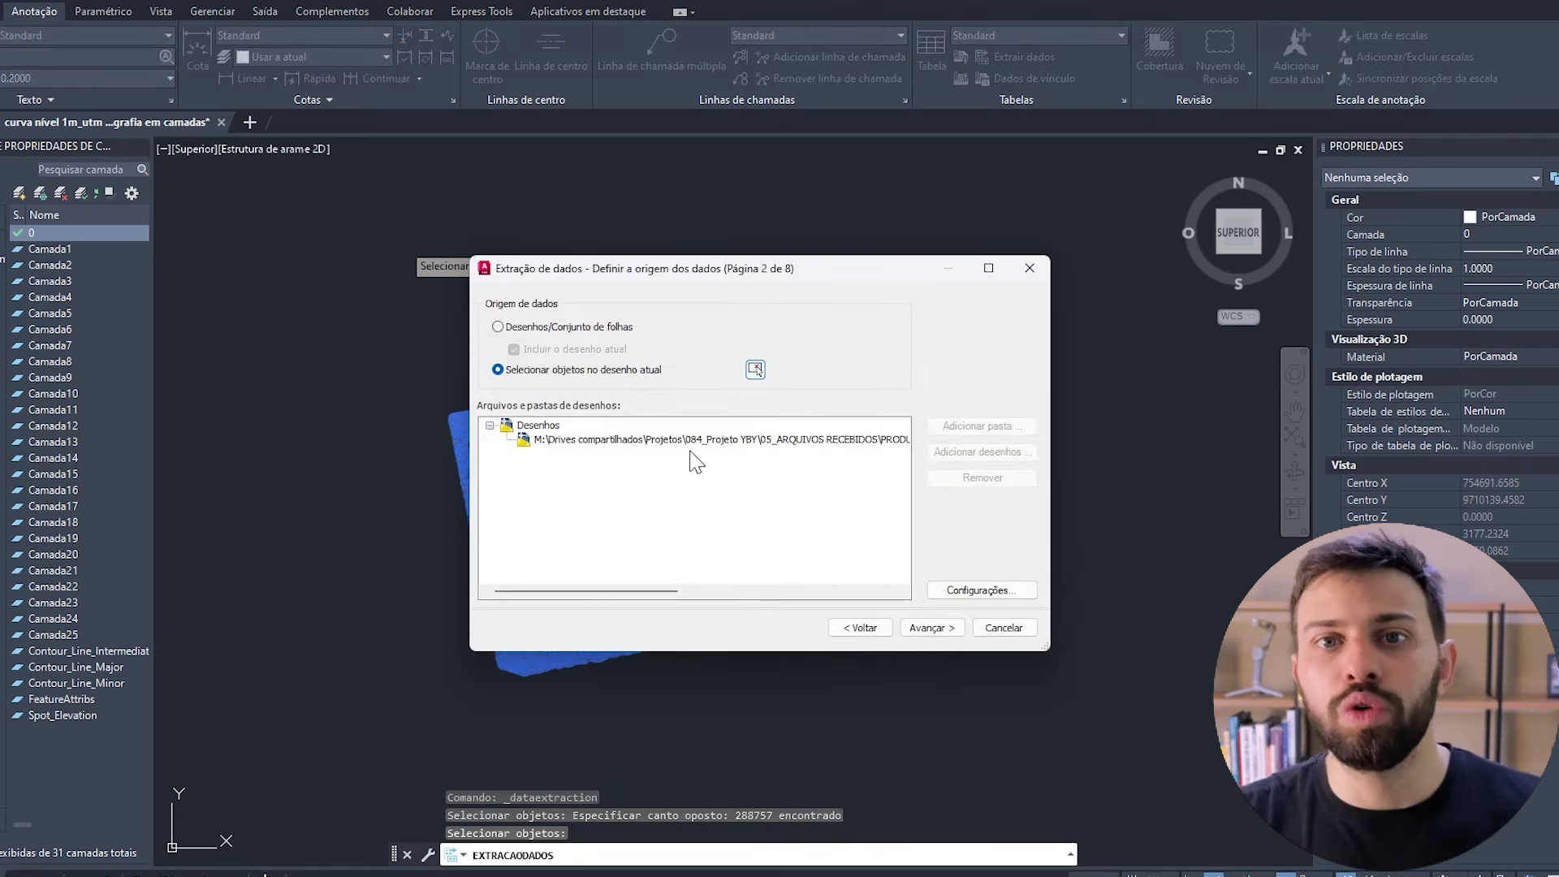
{"action": "left_click", "coordinate": [938, 630]}
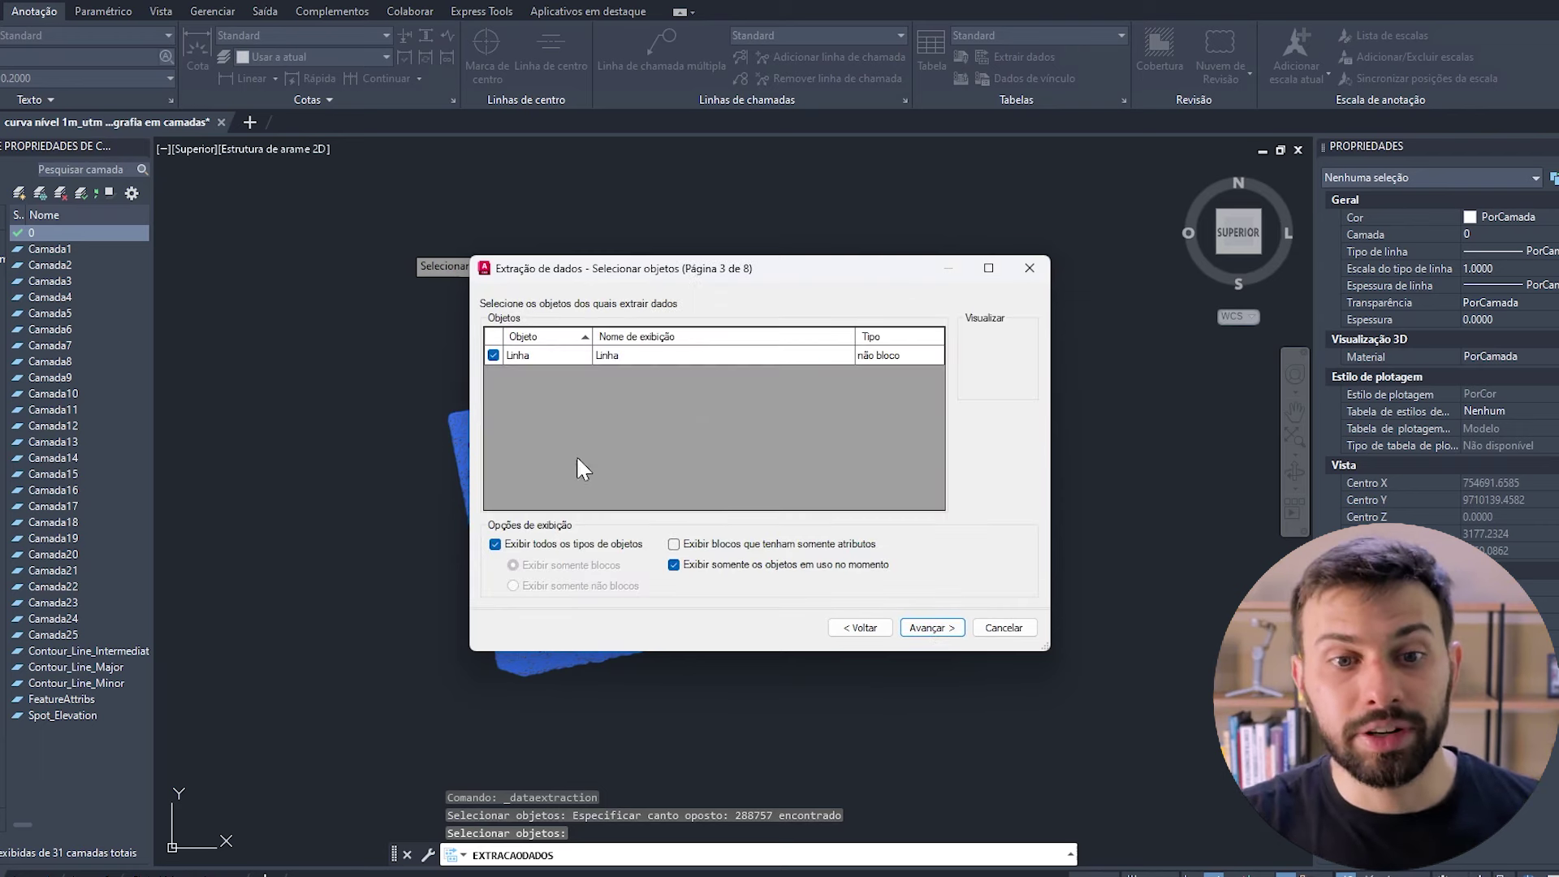
- Keep Linha as the extracted object type and filter the properties to the Geometria category only
{"action": "left_click", "coordinate": [536, 364]}
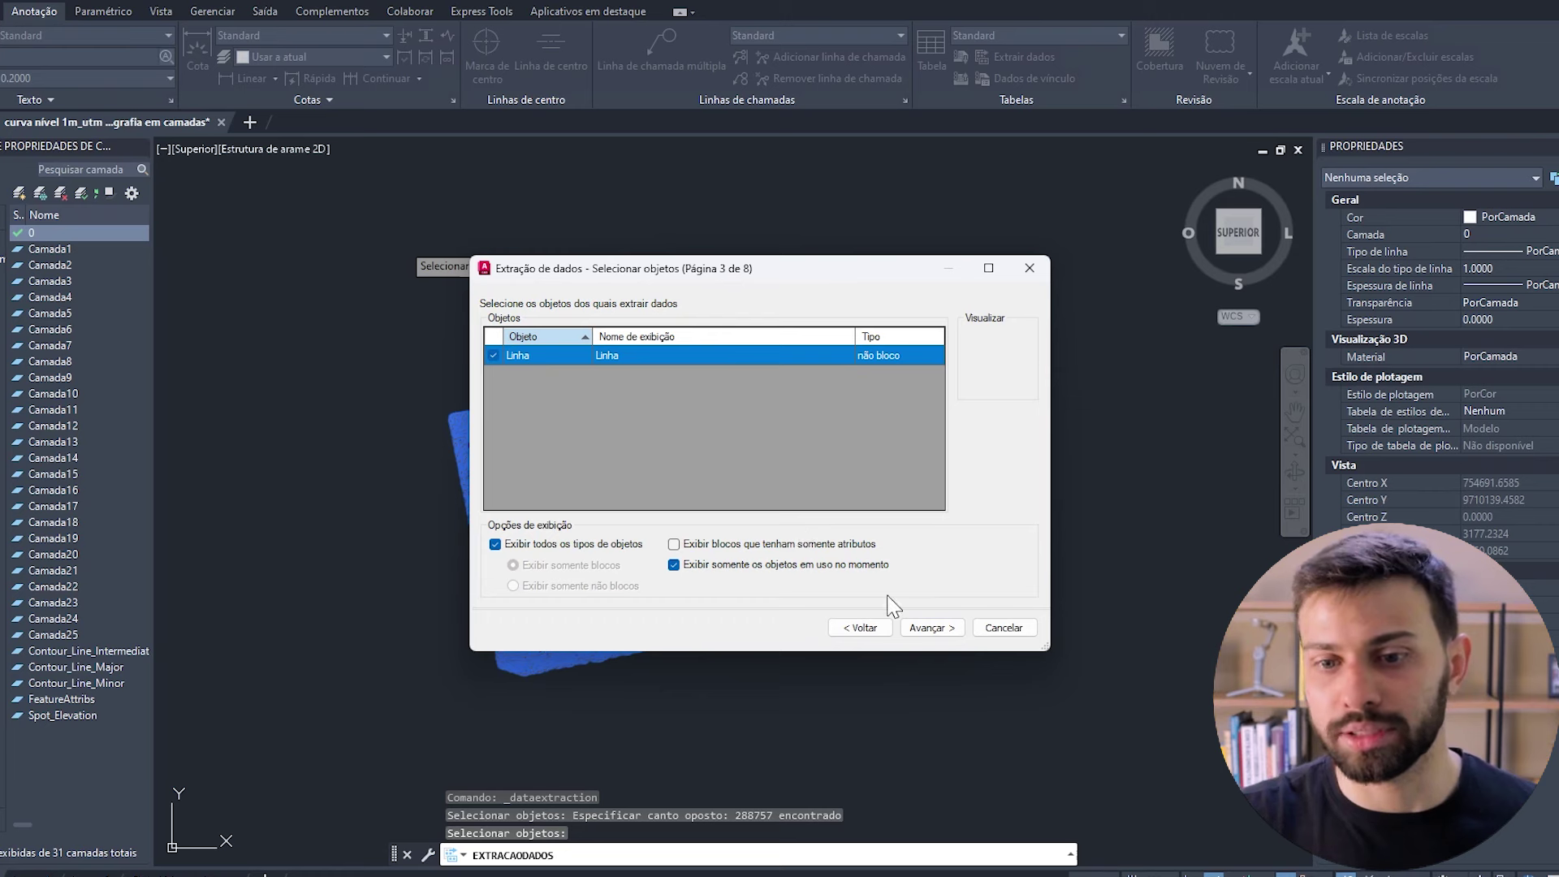
{"action": "left_click", "coordinate": [930, 629]}
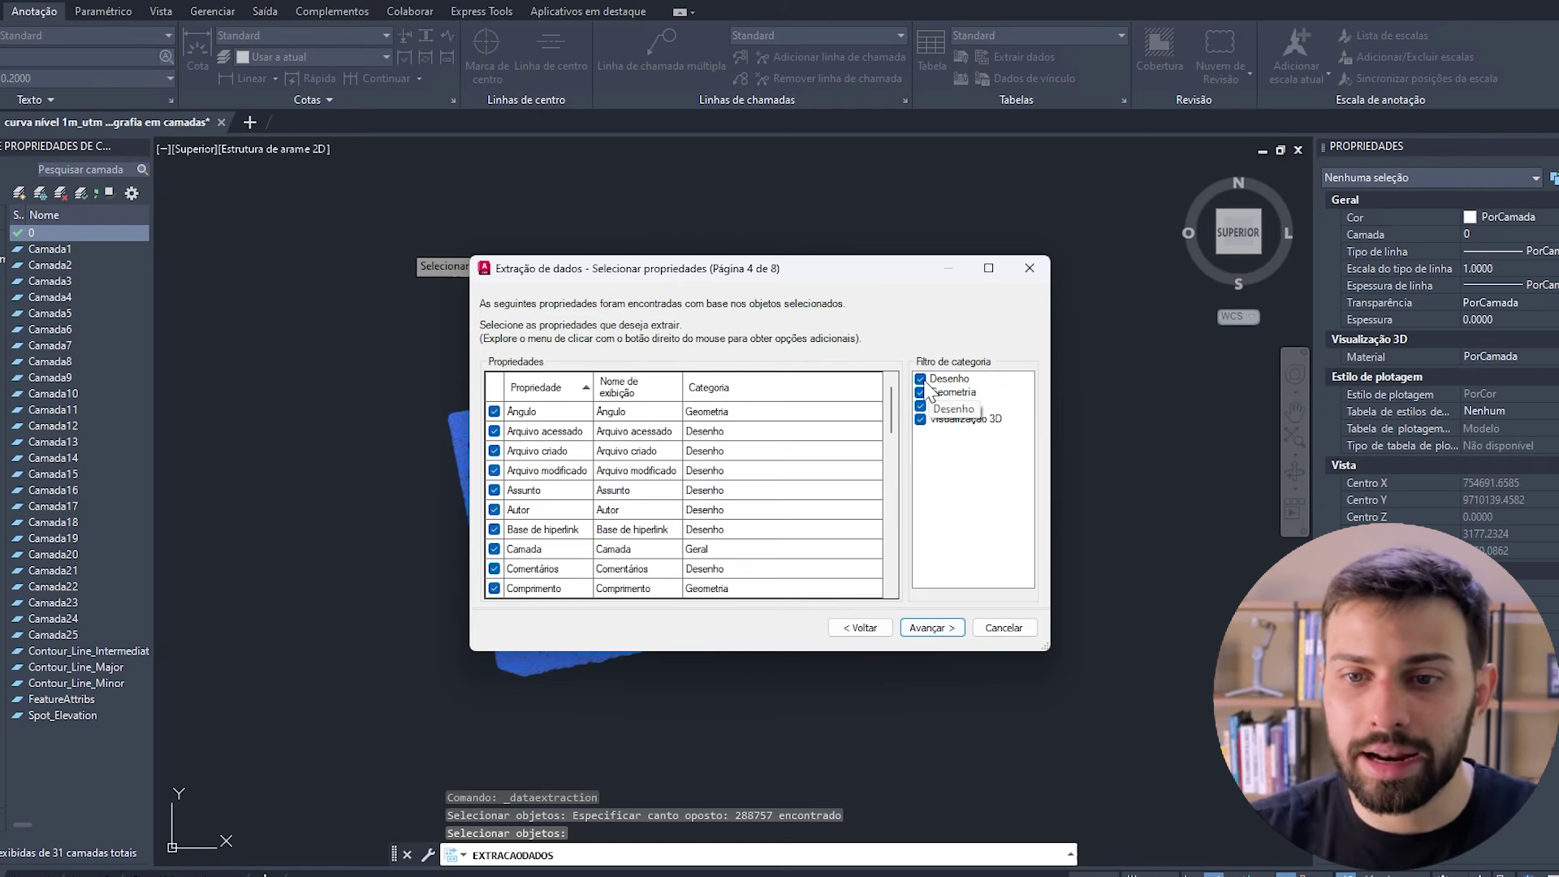
{"action": "left_click", "coordinate": [921, 379]}
{"action": "left_click", "coordinate": [933, 405]}
{"action": "left_click", "coordinate": [931, 419]}
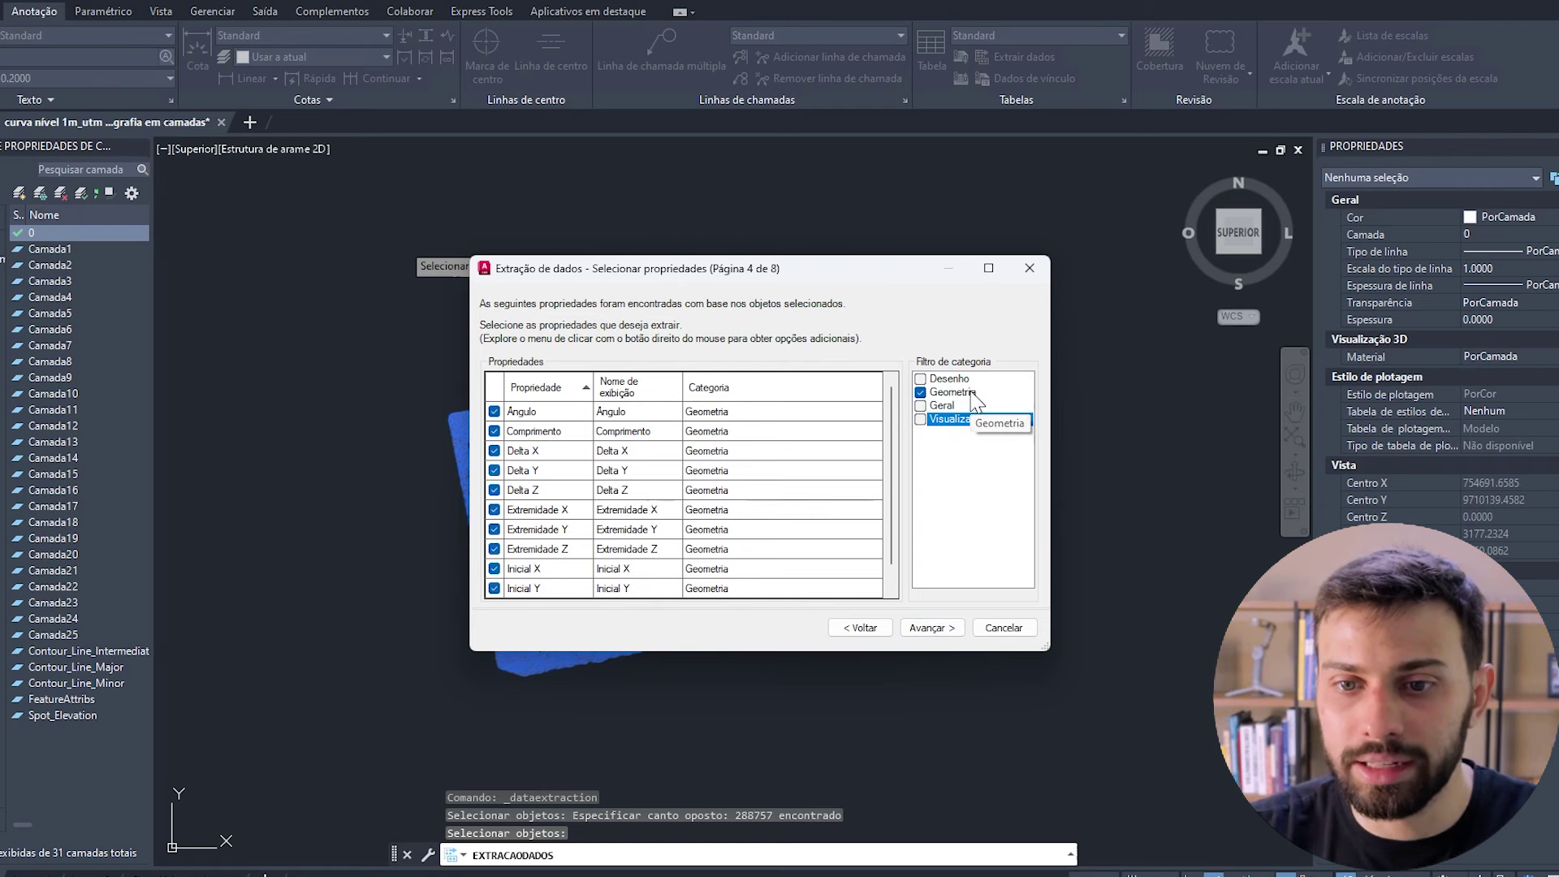
{"action": "left_click", "coordinate": [967, 393]}
{"action": "left_click", "coordinate": [921, 393]}
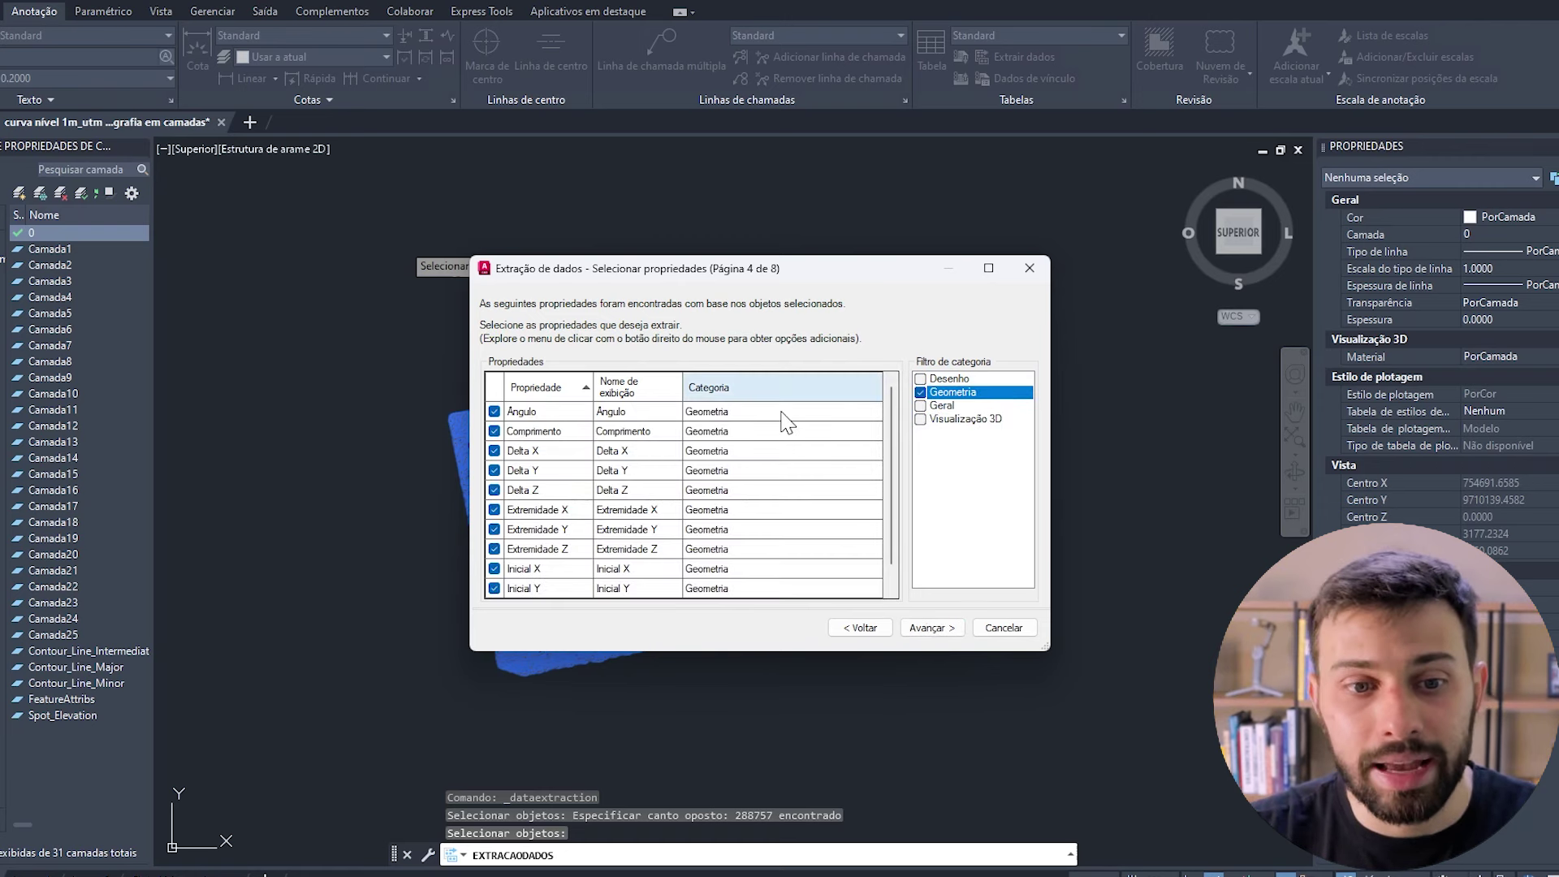
- Exclude Comprimento, Delta X, Y and Z, and Extremidade X, Y and Z from the extracted properties, keeping Inicial X, Y and Z
{"action": "scroll", "coordinate": [703, 496], "scroll_direction": "down", "scroll_amount": 1}
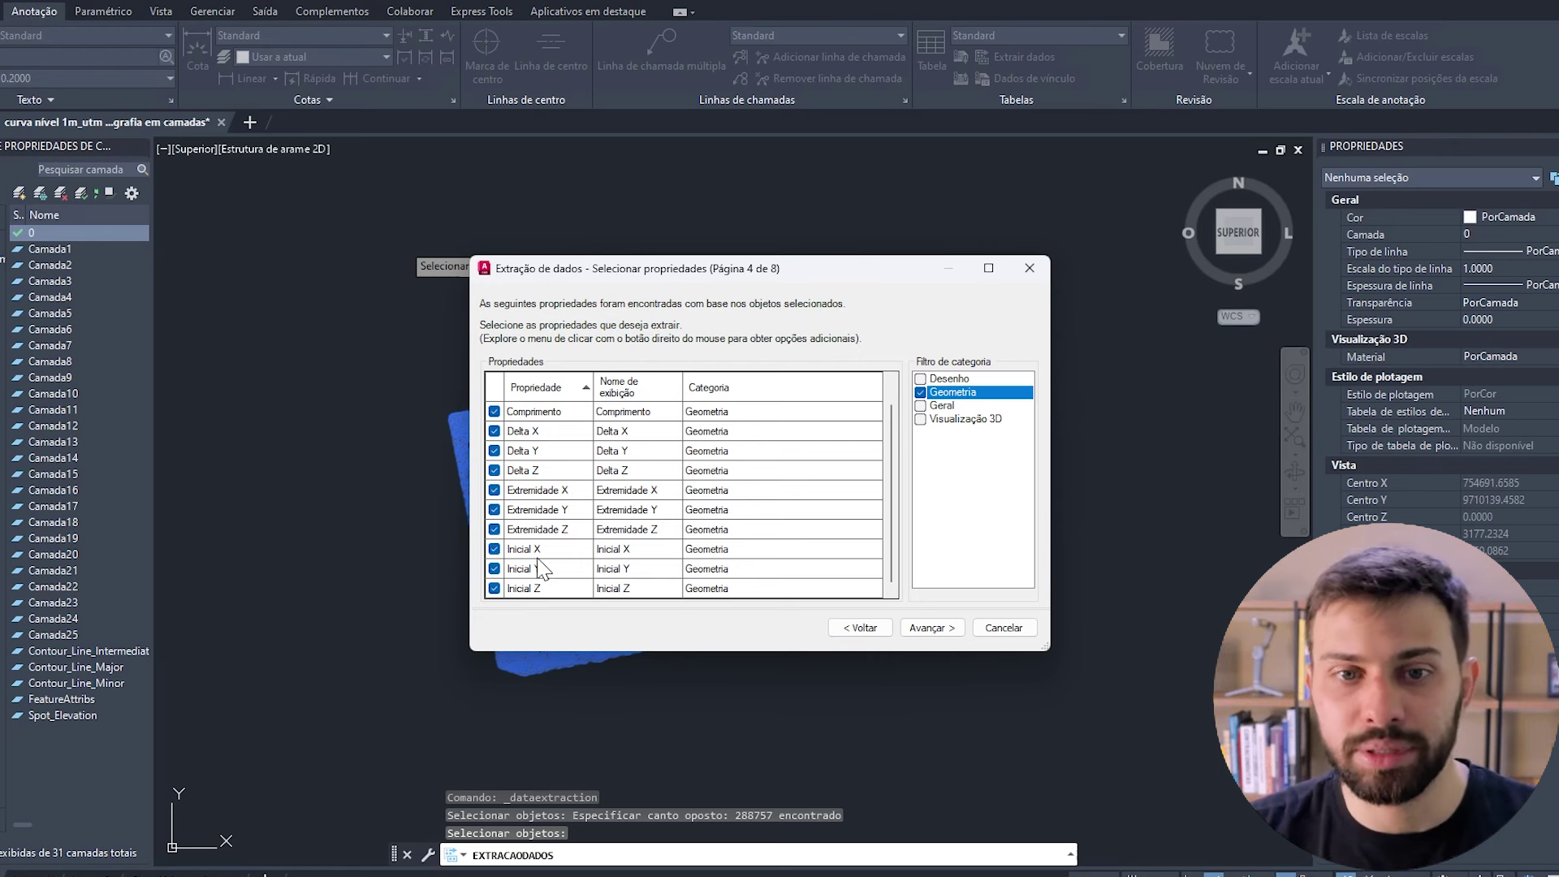
{"action": "left_click", "coordinate": [494, 412]}
{"action": "left_click", "coordinate": [494, 431]}
{"action": "left_click", "coordinate": [494, 450]}
{"action": "left_click", "coordinate": [494, 470]}
{"action": "left_click", "coordinate": [494, 490]}
{"action": "left_click", "coordinate": [493, 510]}
{"action": "left_click", "coordinate": [493, 529]}
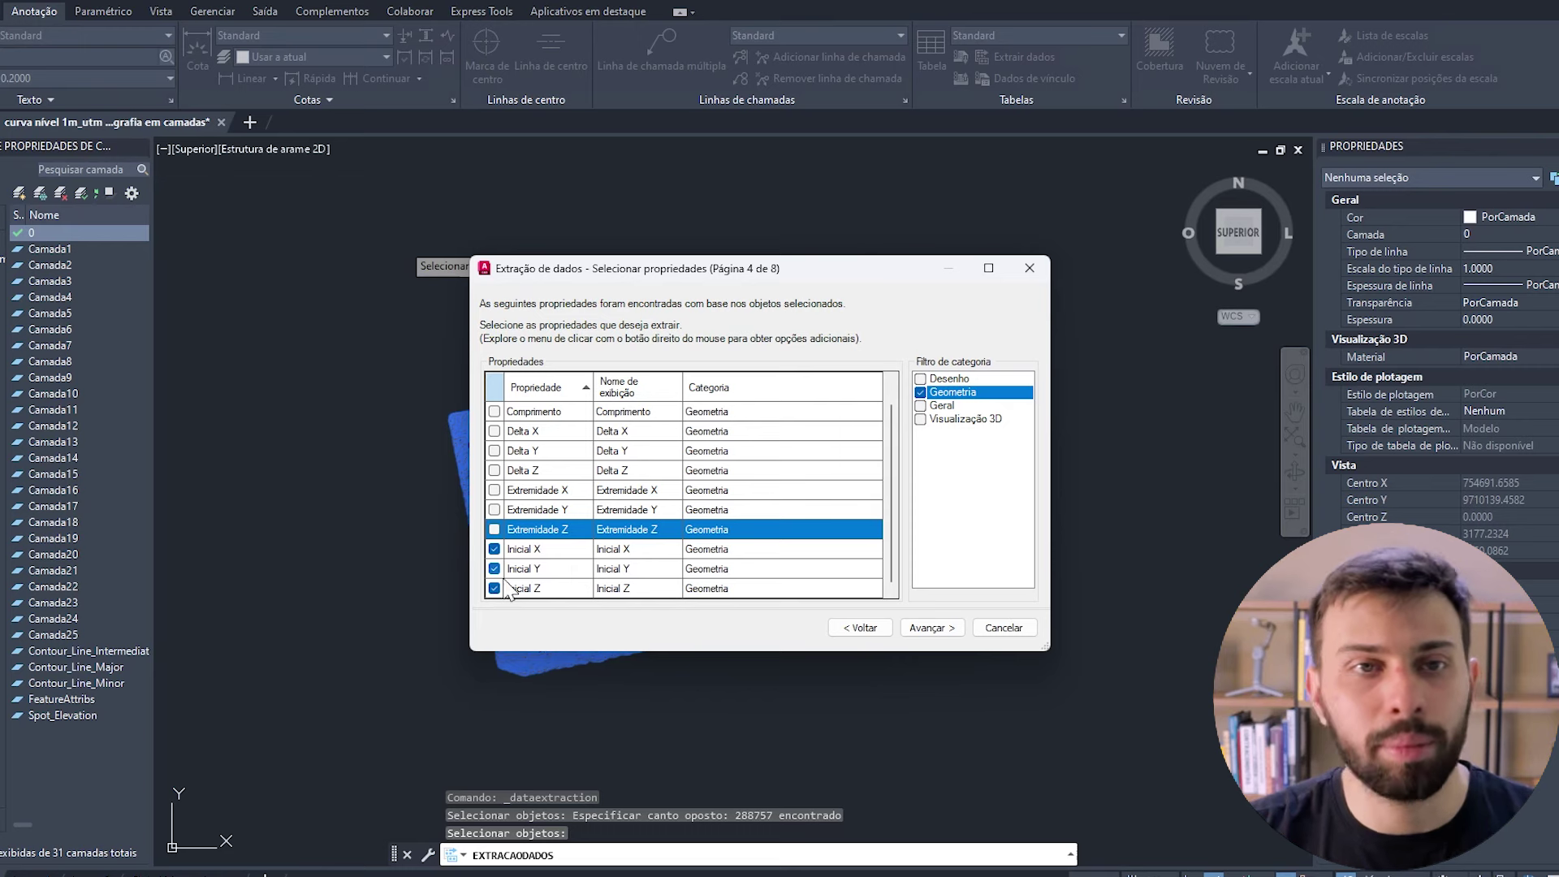
{"action": "left_click", "coordinate": [942, 631]}
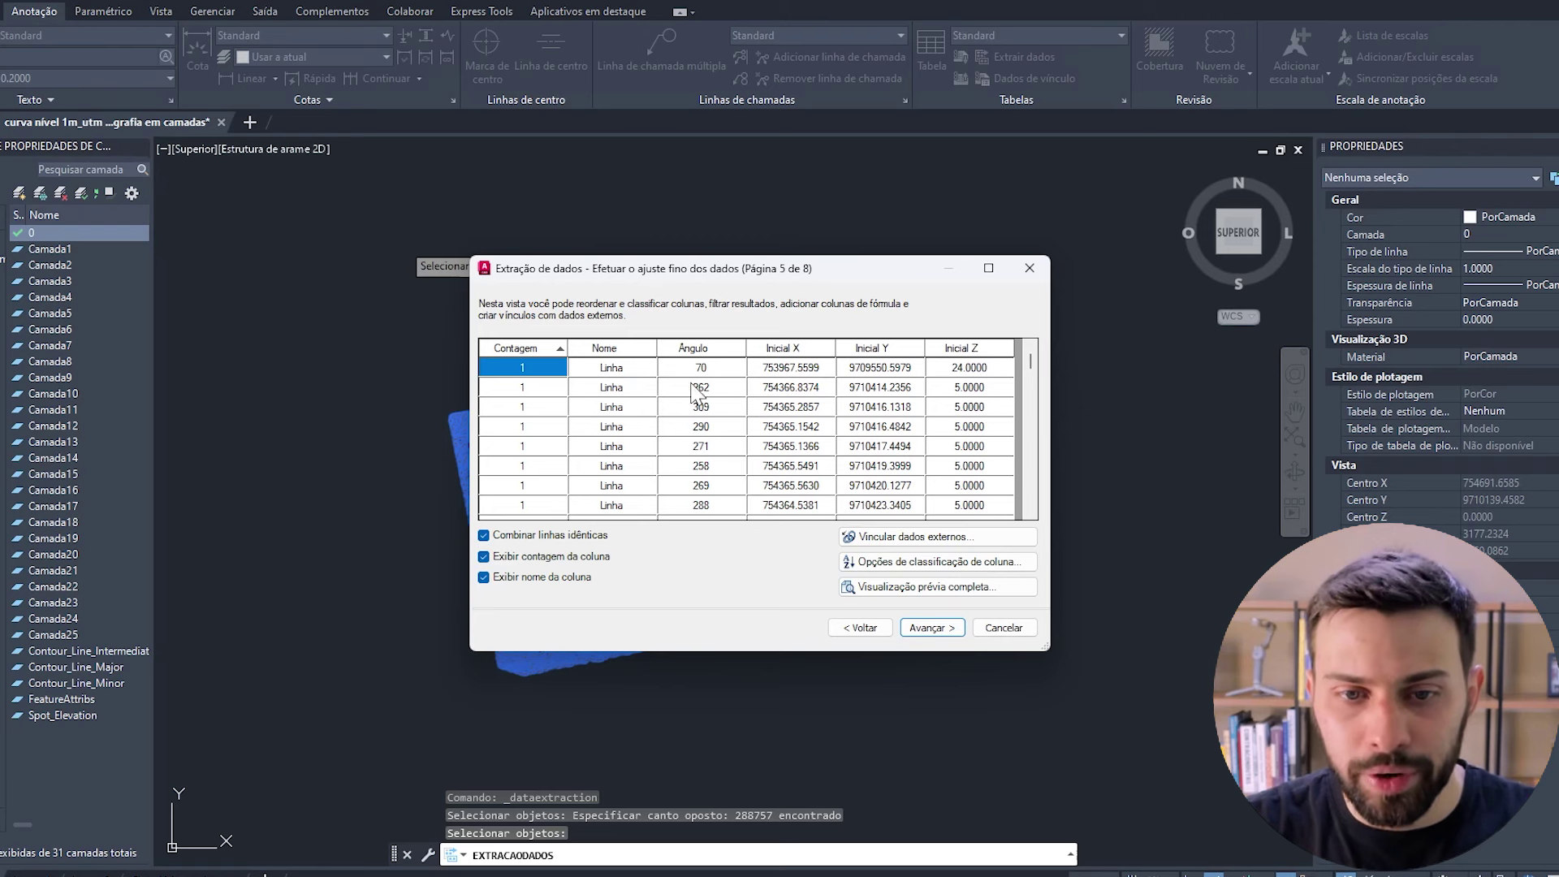
{"action": "key", "text": "ctrl+2"}
{"action": "mouse_move", "coordinate": [754, 351]}
{"action": "left_mouse_down"}
{"action": "mouse_move", "coordinate": [962, 325]}
{"action": "mouse_move", "coordinate": [1030, 345]}
{"action": "left_mouse_up"}
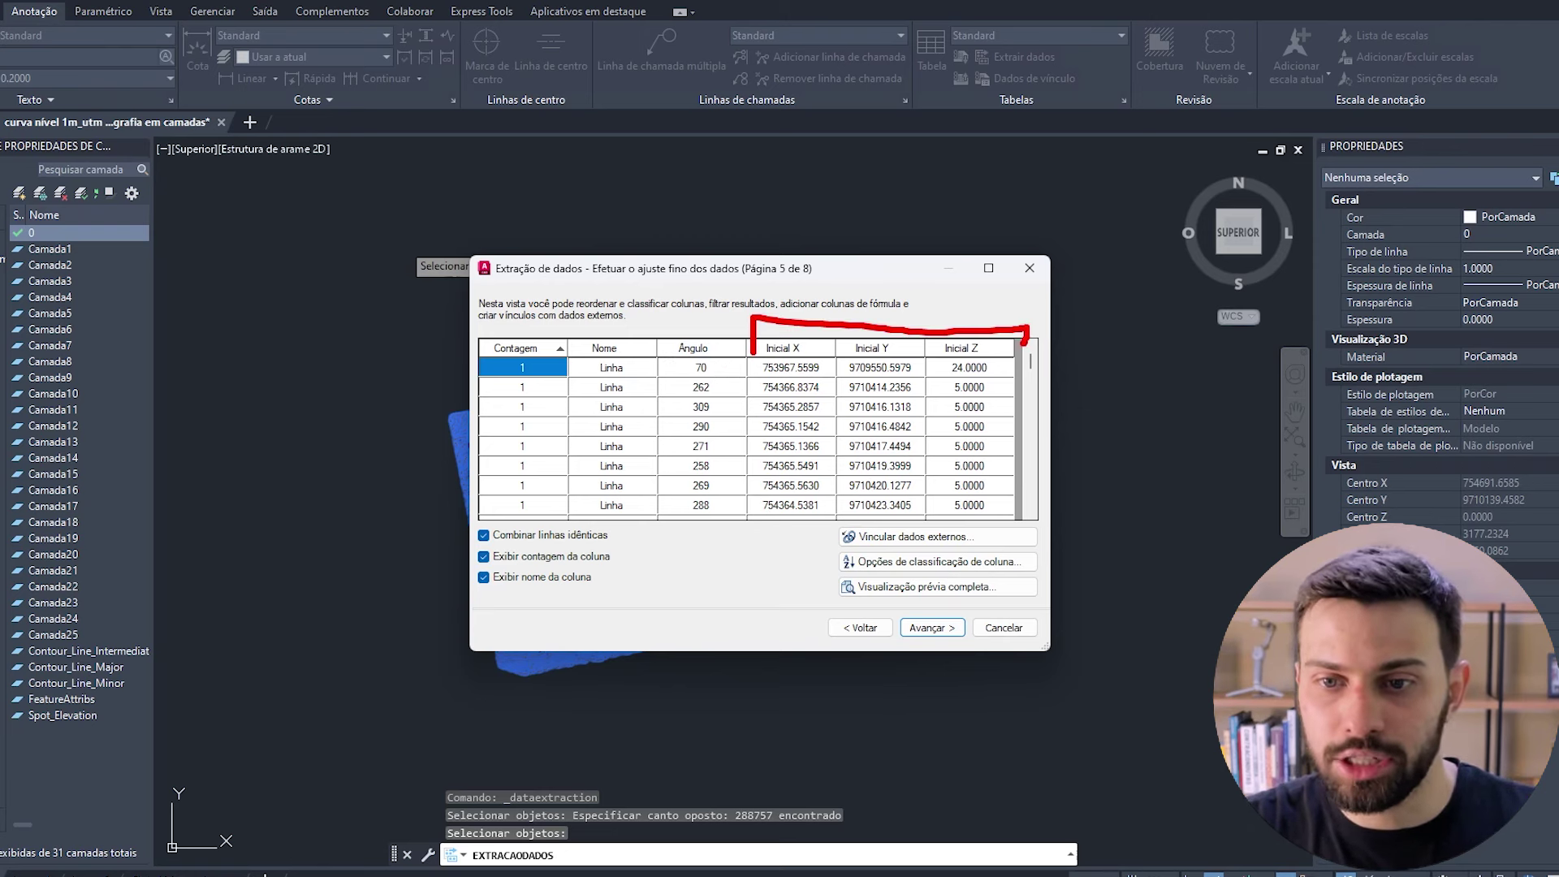
{"action": "key", "text": "Escape"}
- Exclude the Ângulo property from the extraction and hide the count and name columns in the refined data table
{"action": "left_click", "coordinate": [866, 630]}
{"action": "scroll", "coordinate": [534, 421], "scroll_direction": "up", "scroll_amount": 1}
{"action": "left_click", "coordinate": [494, 412]}
{"action": "scroll", "coordinate": [602, 463], "scroll_direction": "down", "scroll_amount": 1}
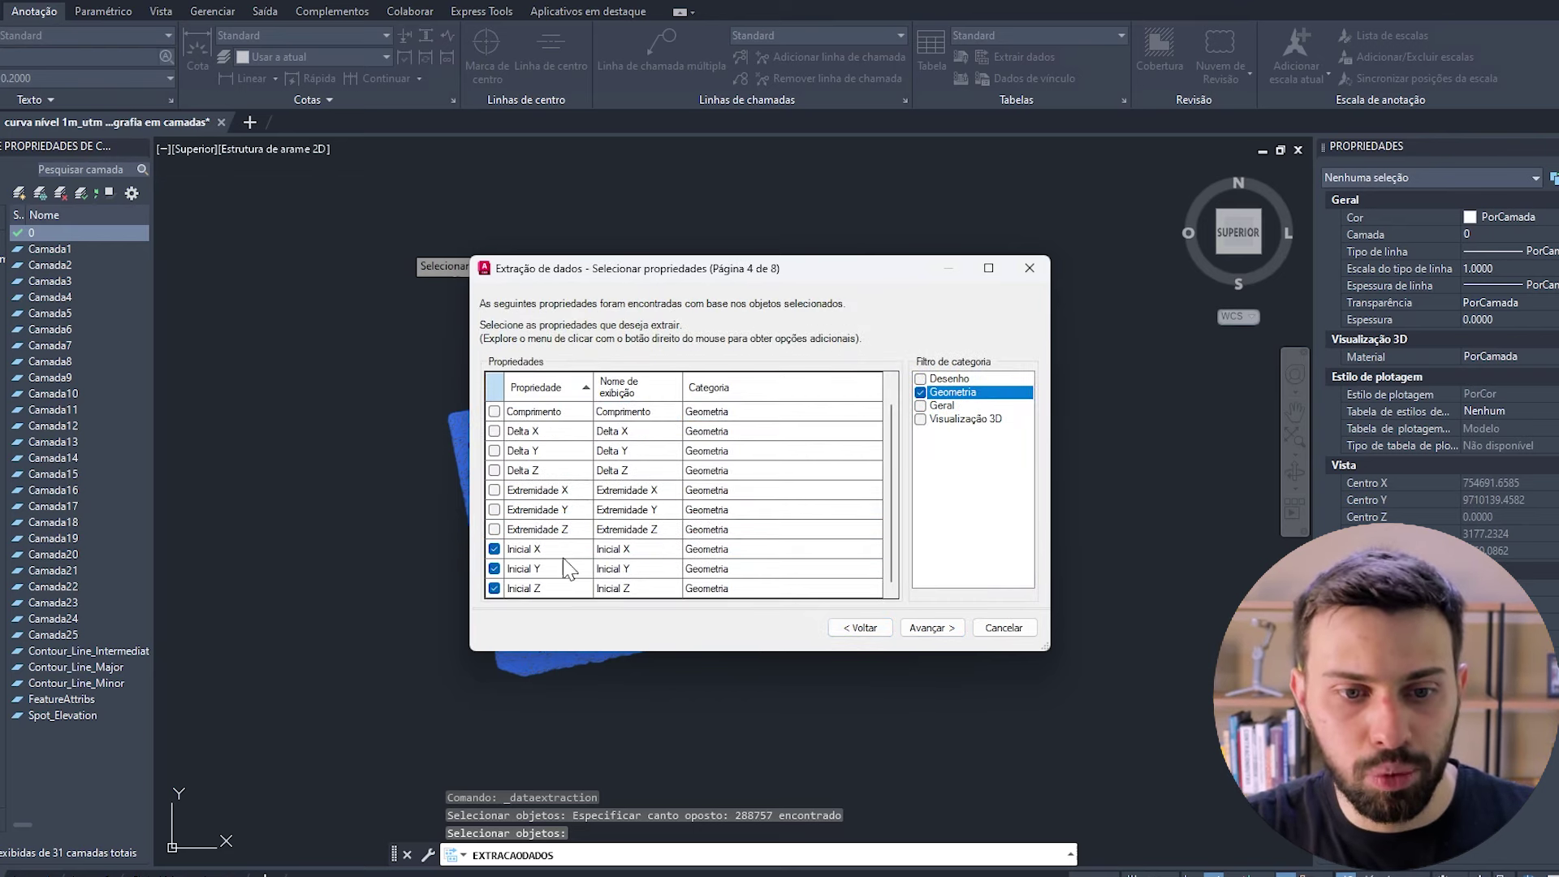
{"action": "left_click", "coordinate": [928, 628]}
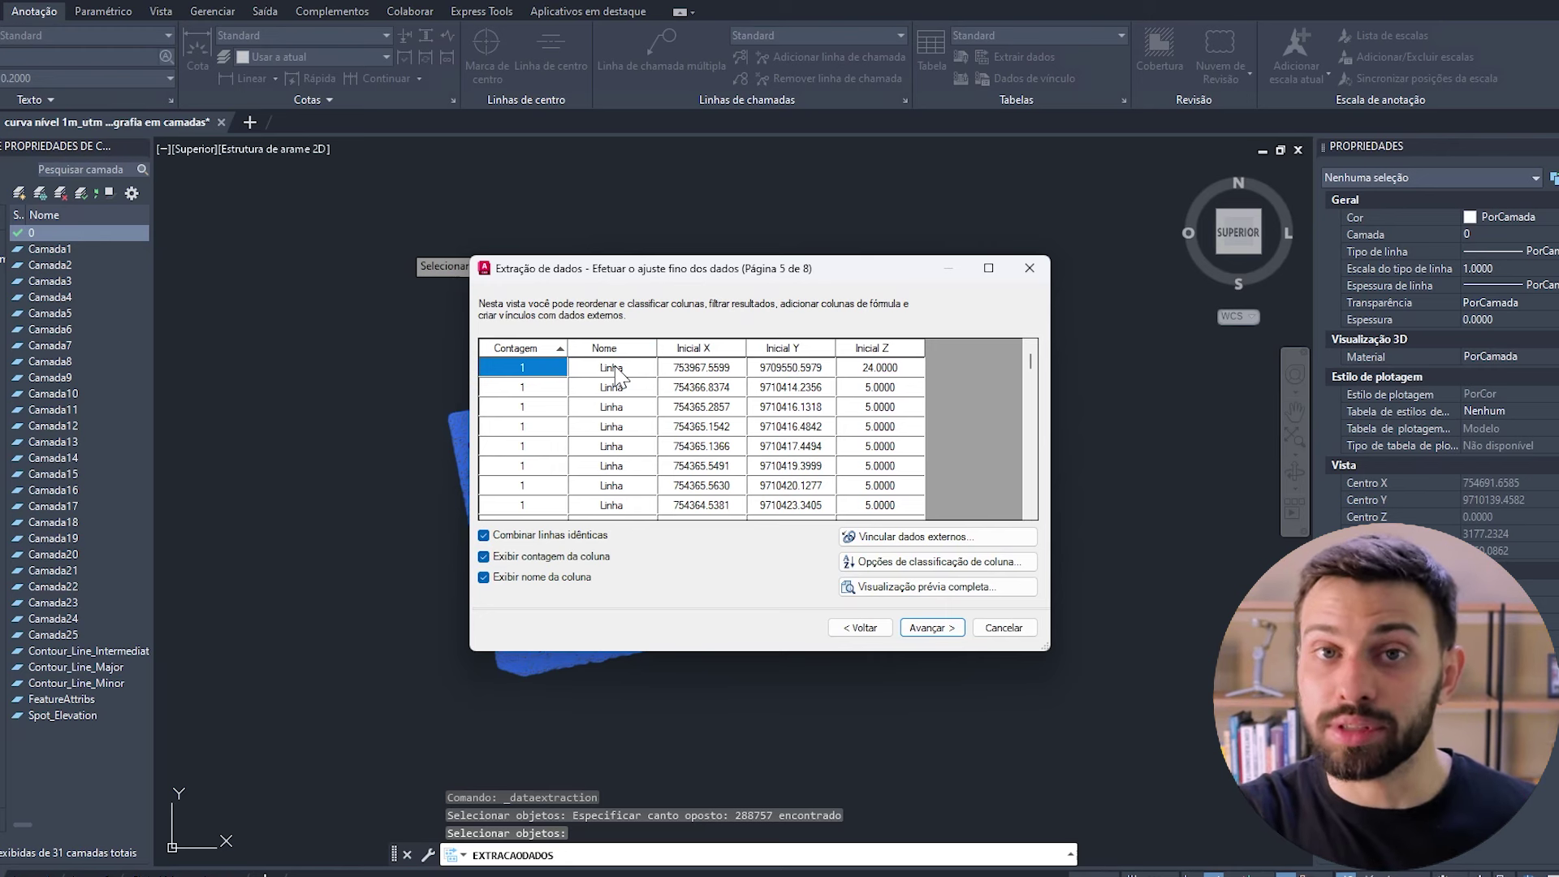
{"action": "left_click", "coordinate": [575, 578]}
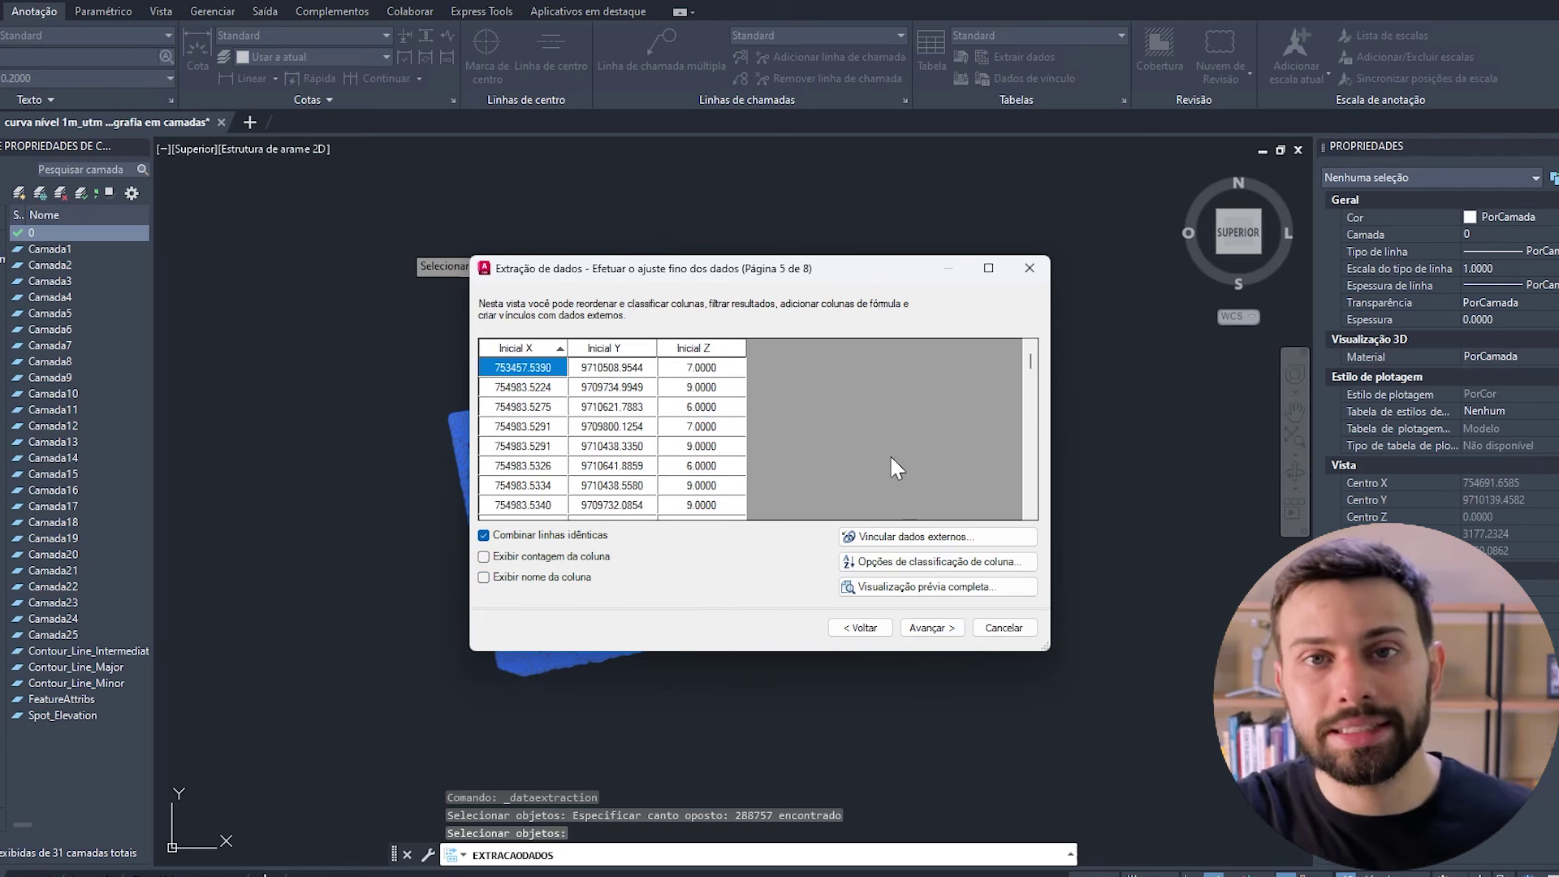
- Output the extracted data to an external text file (*.txt) named dados topograficos in the arquivos tutorial folder
{"action": "left_click", "coordinate": [931, 627]}
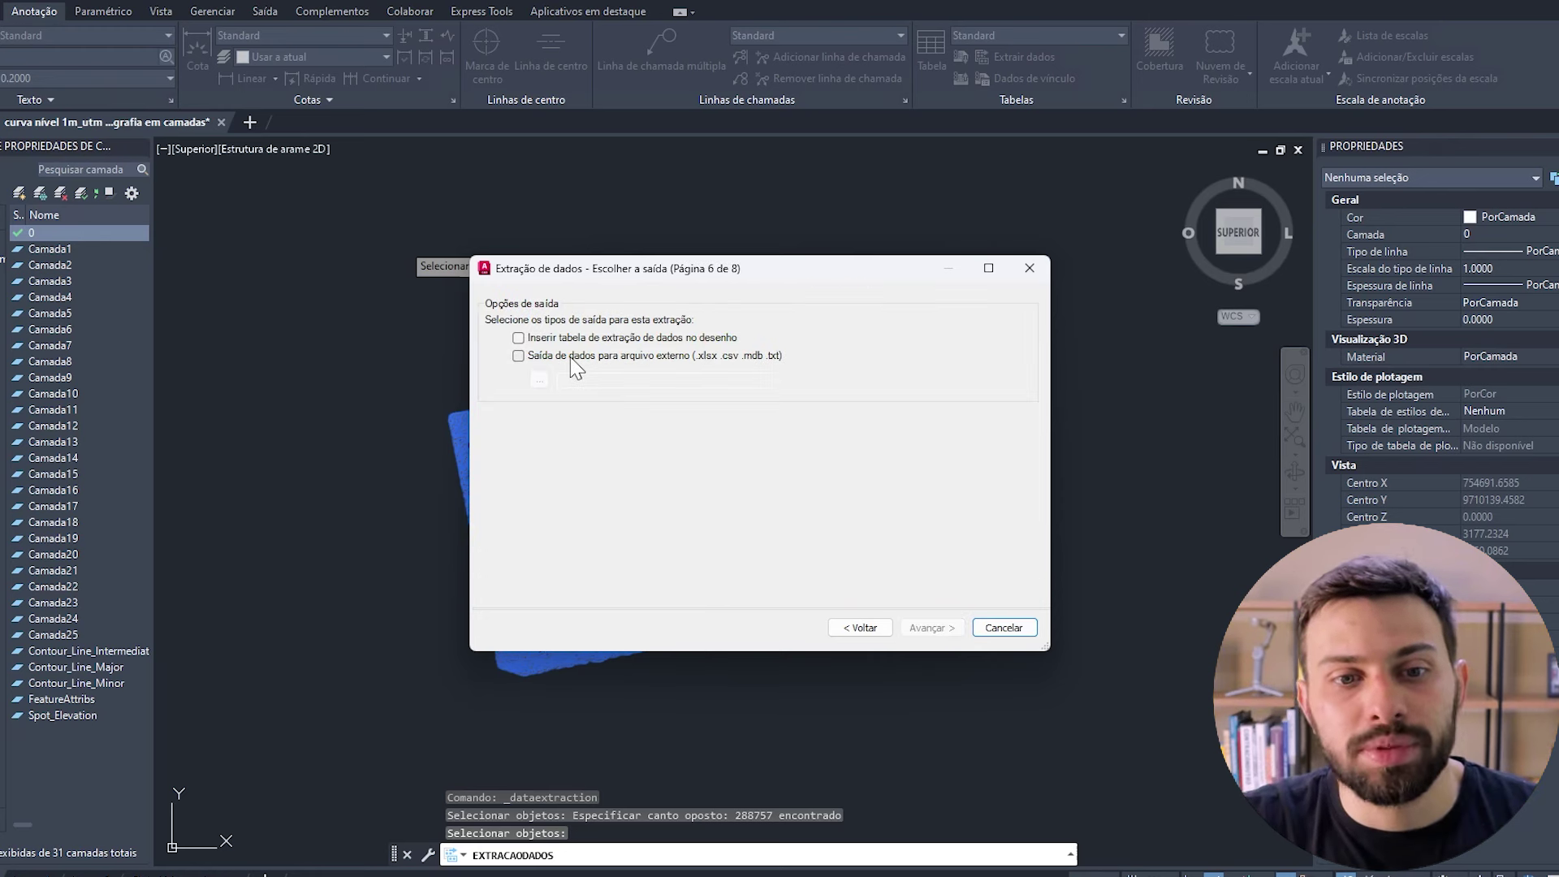
{"action": "left_click", "coordinate": [574, 361]}
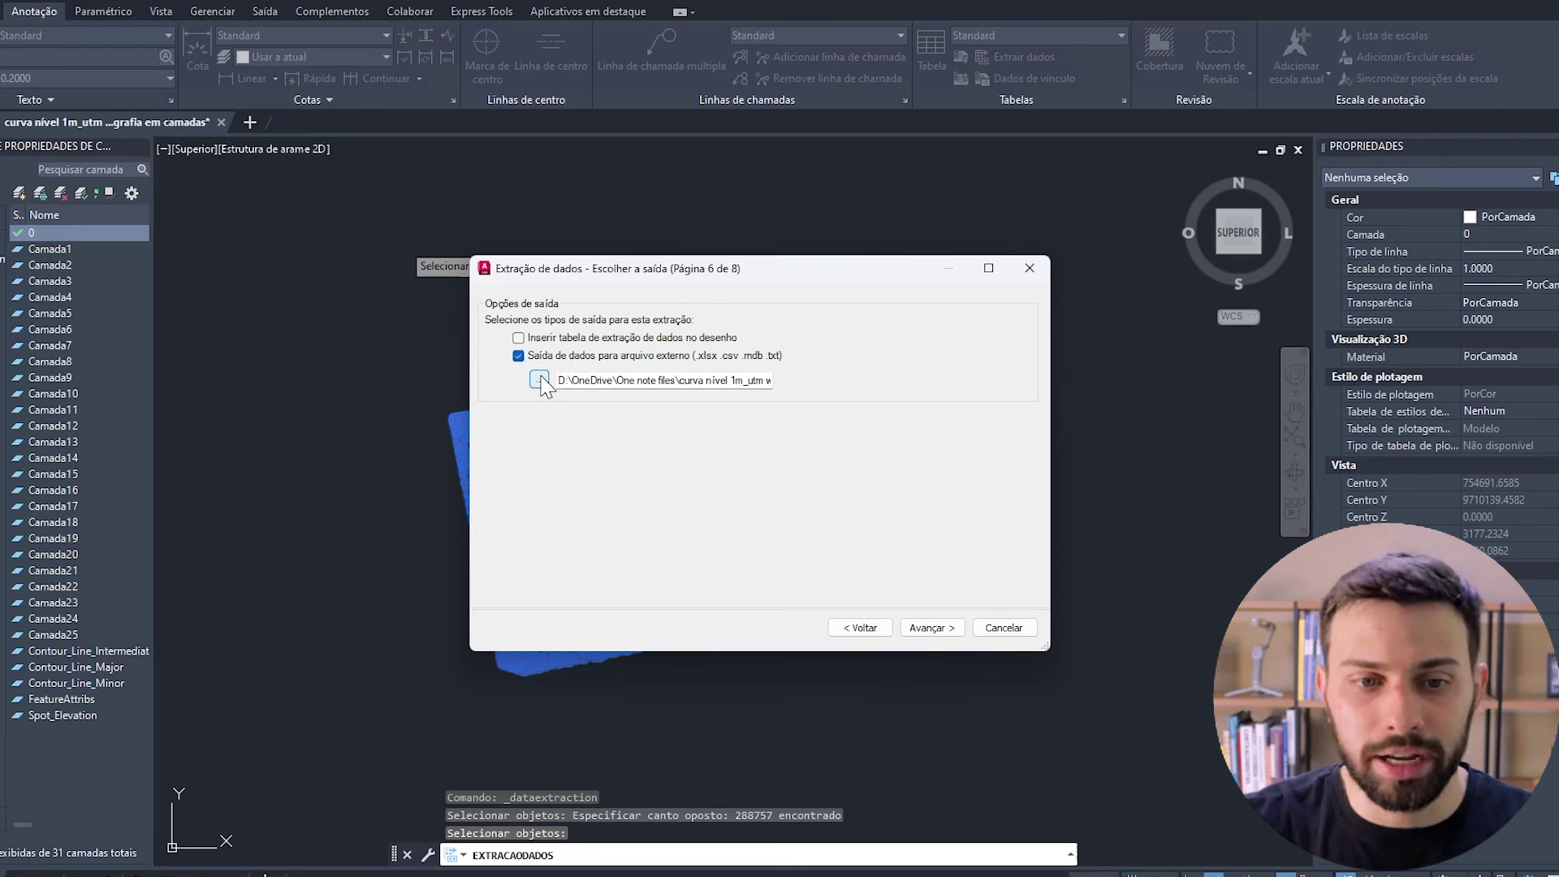
{"action": "left_click", "coordinate": [539, 380]}
{"action": "left_click_drag", "start_coordinate": [779, 309], "coordinate": [670, 259]}
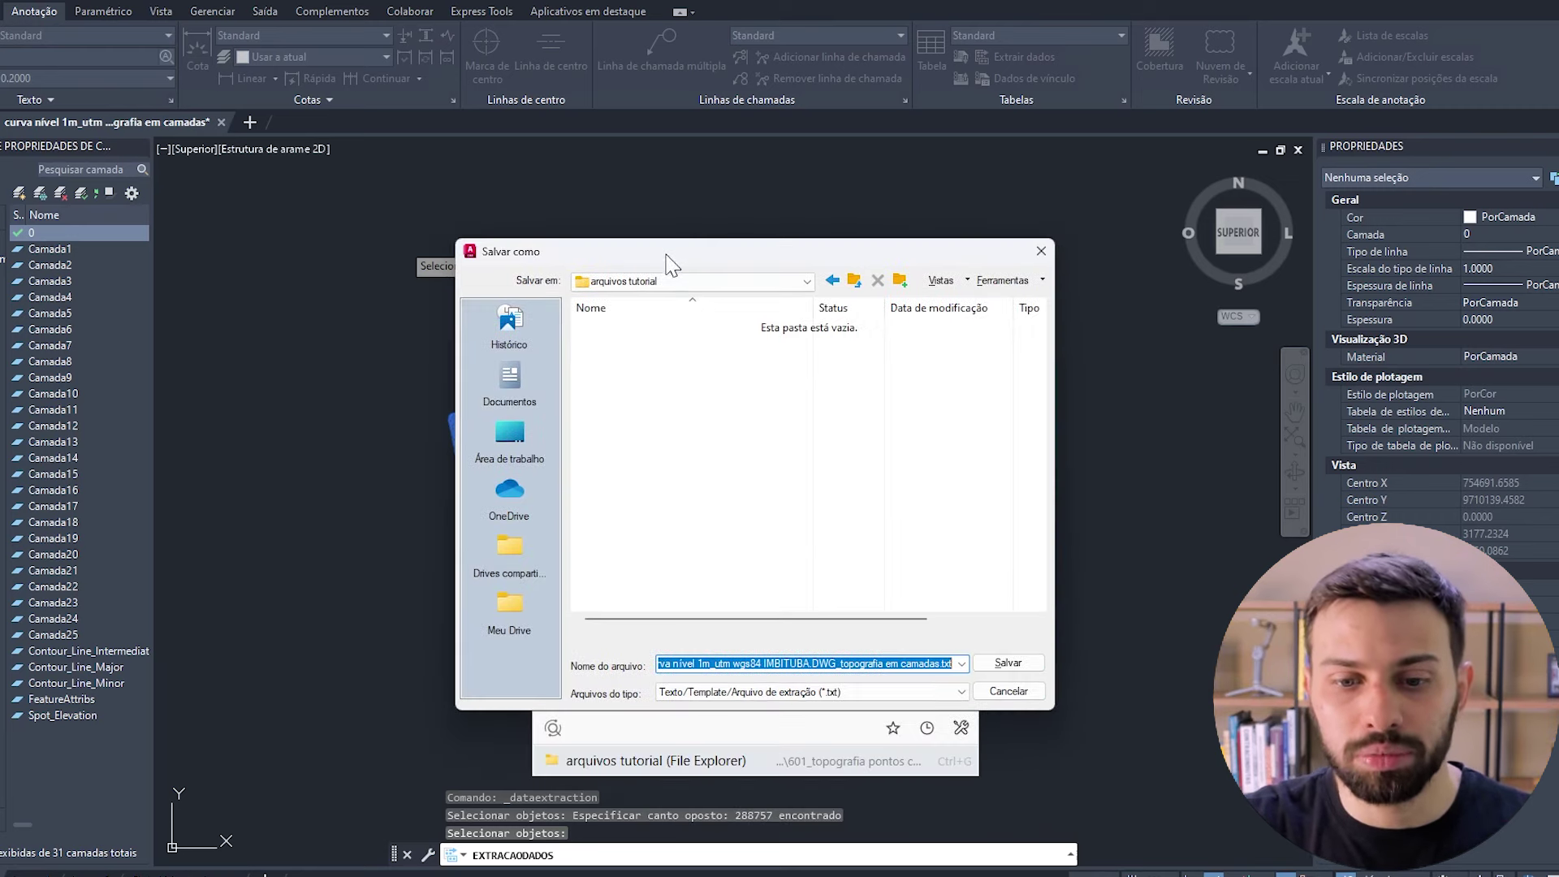
{"action": "type", "text": "dados topograficos"}
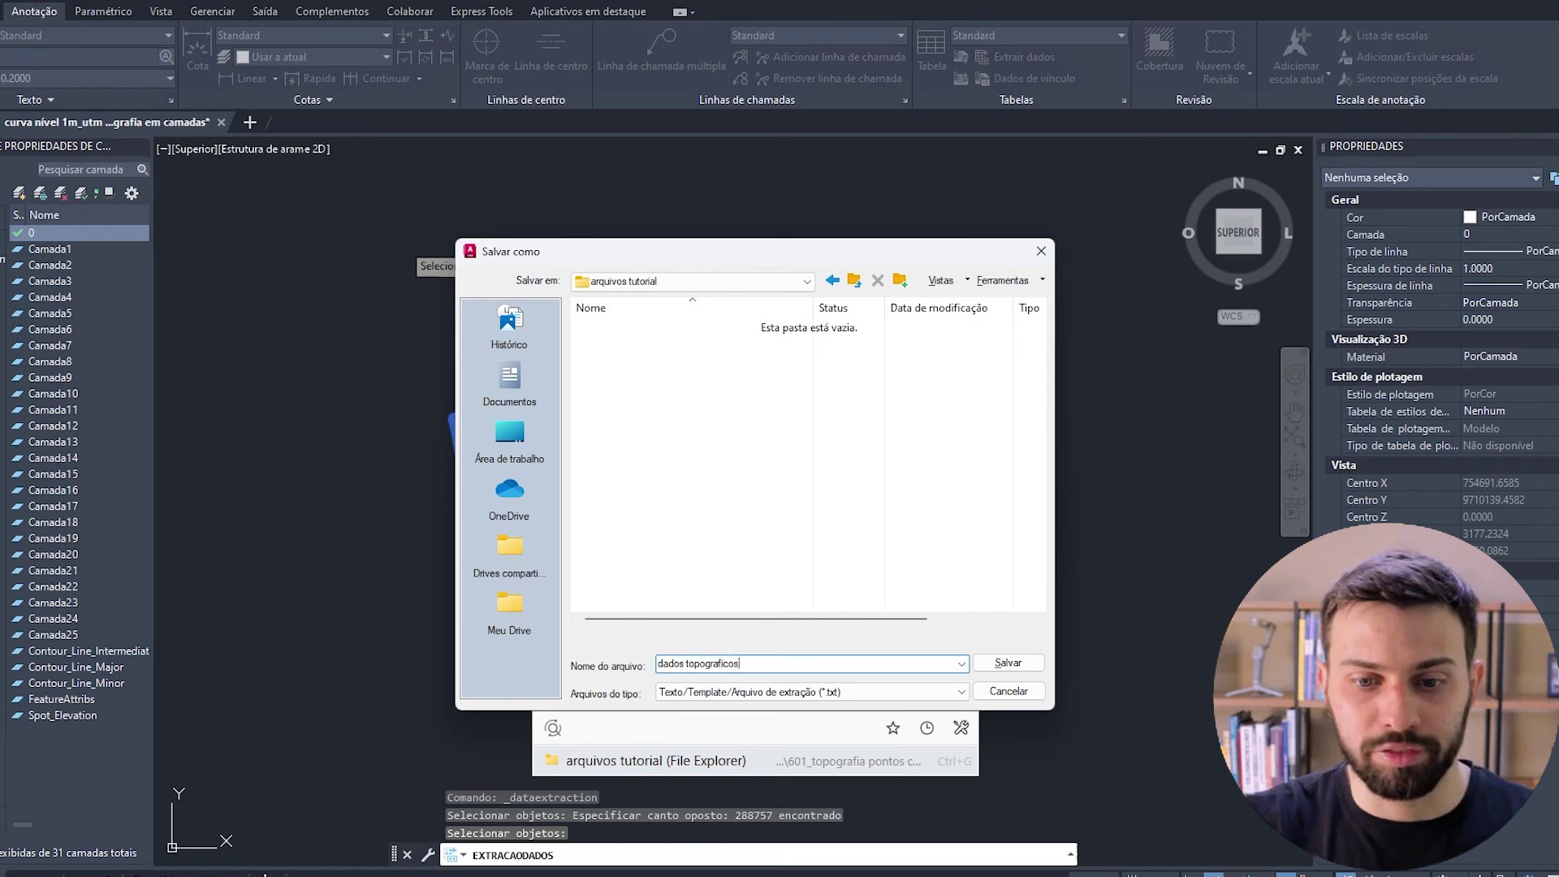
{"action": "left_click", "coordinate": [714, 695]}
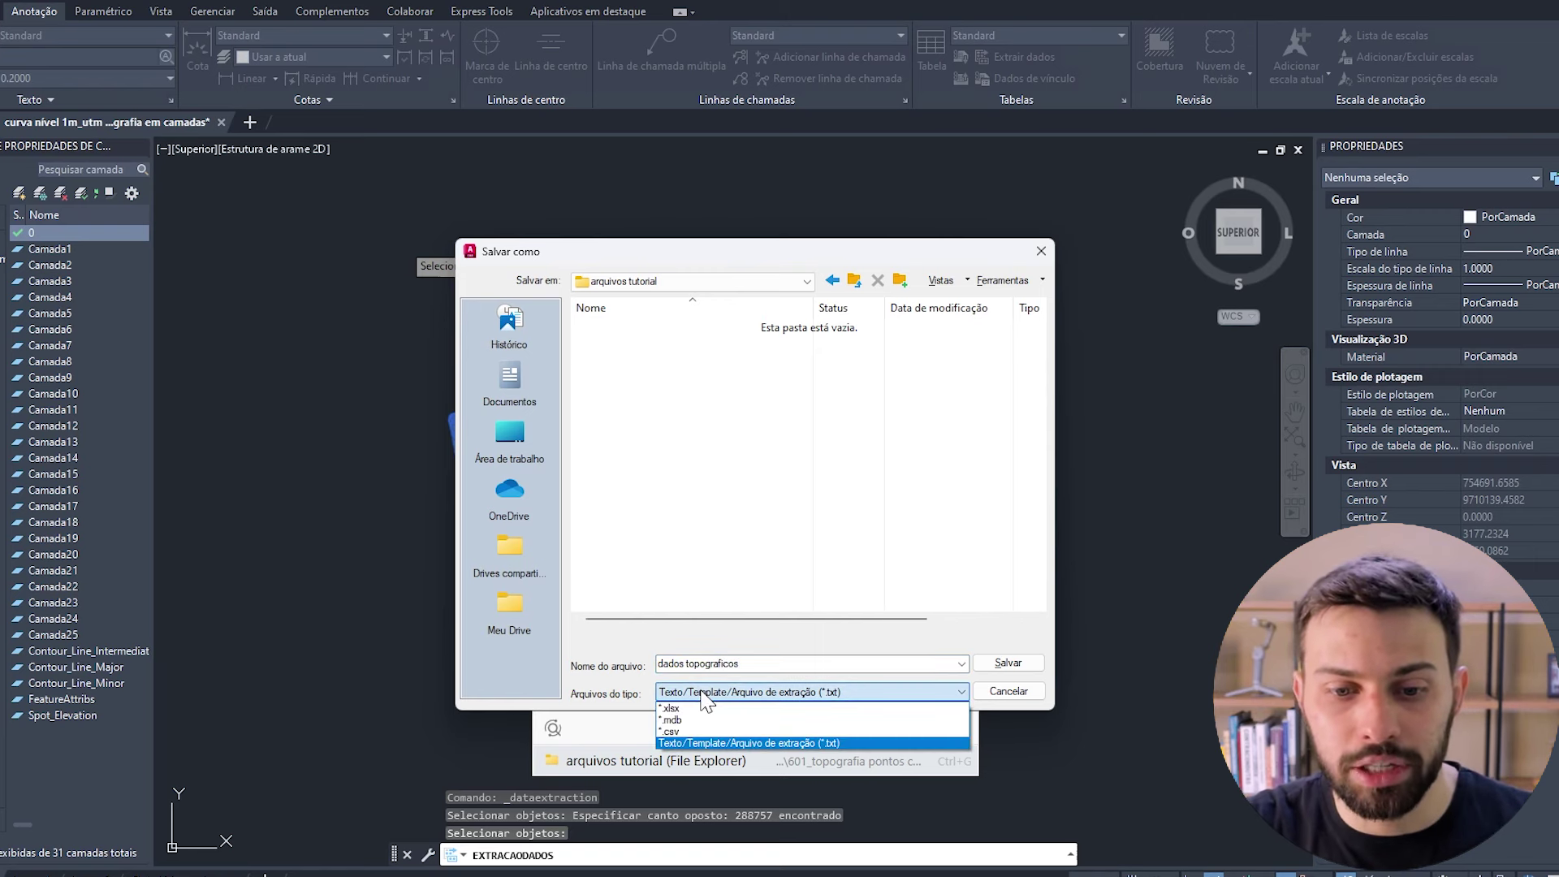
{"action": "left_click", "coordinate": [783, 742]}
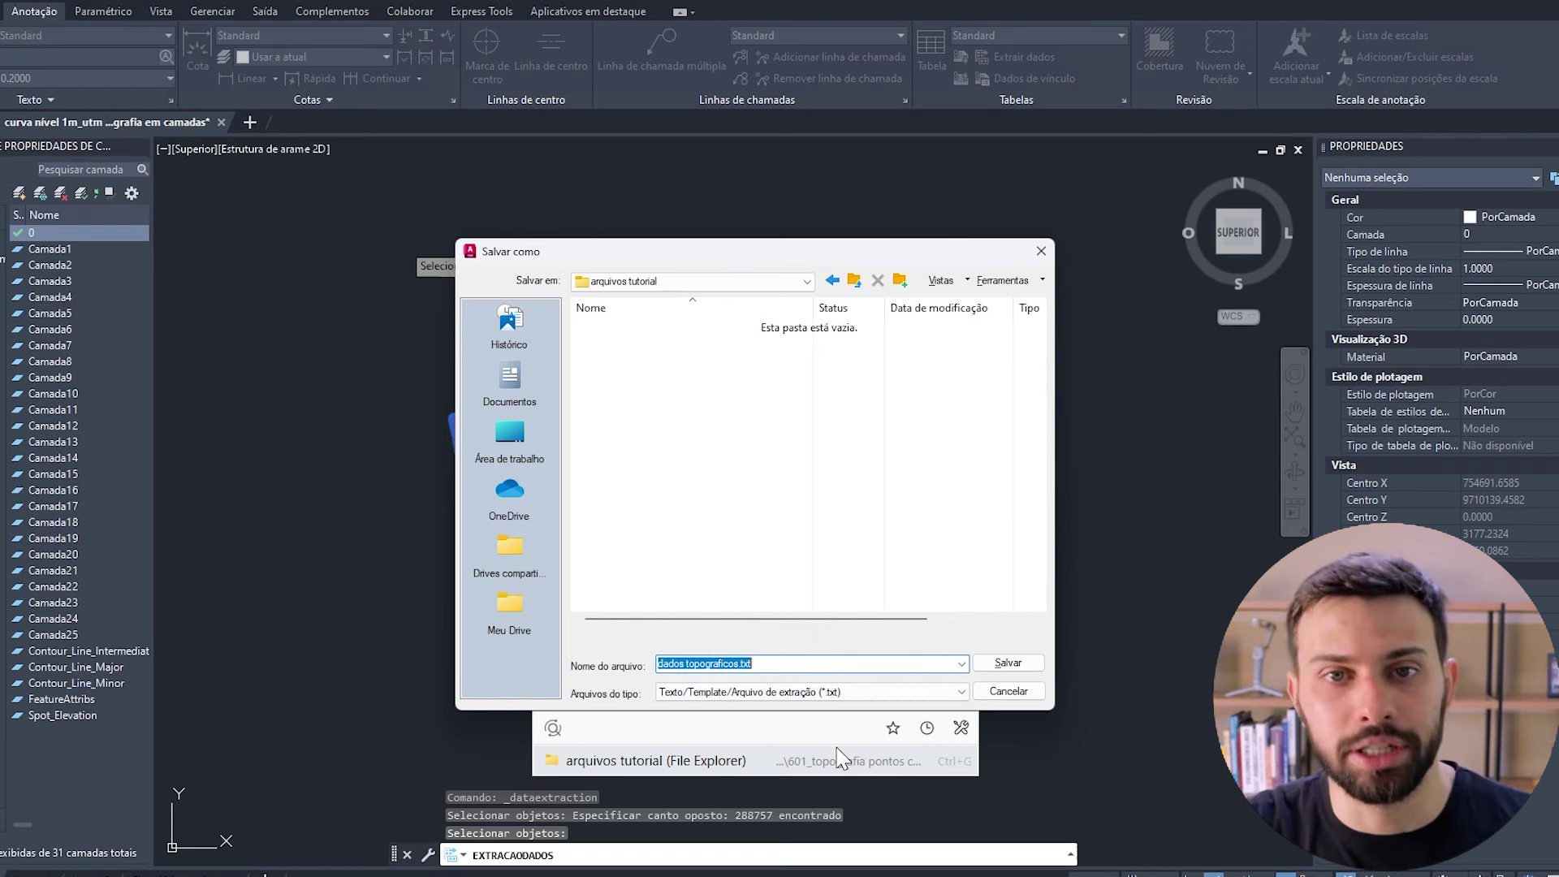
{"action": "left_click", "coordinate": [1007, 662]}
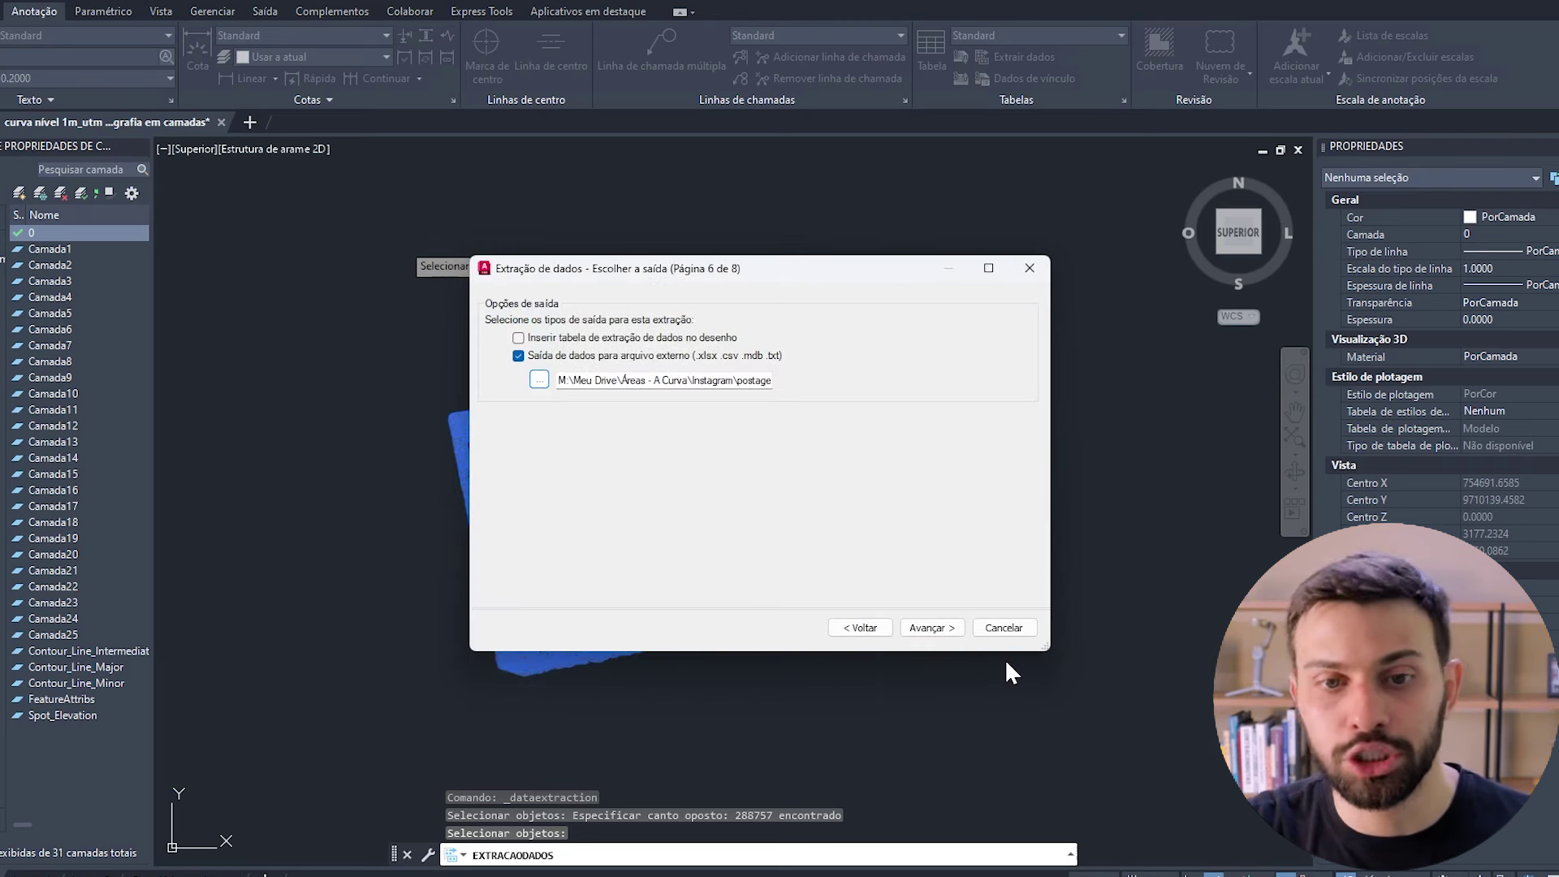
{"action": "left_click", "coordinate": [946, 632]}
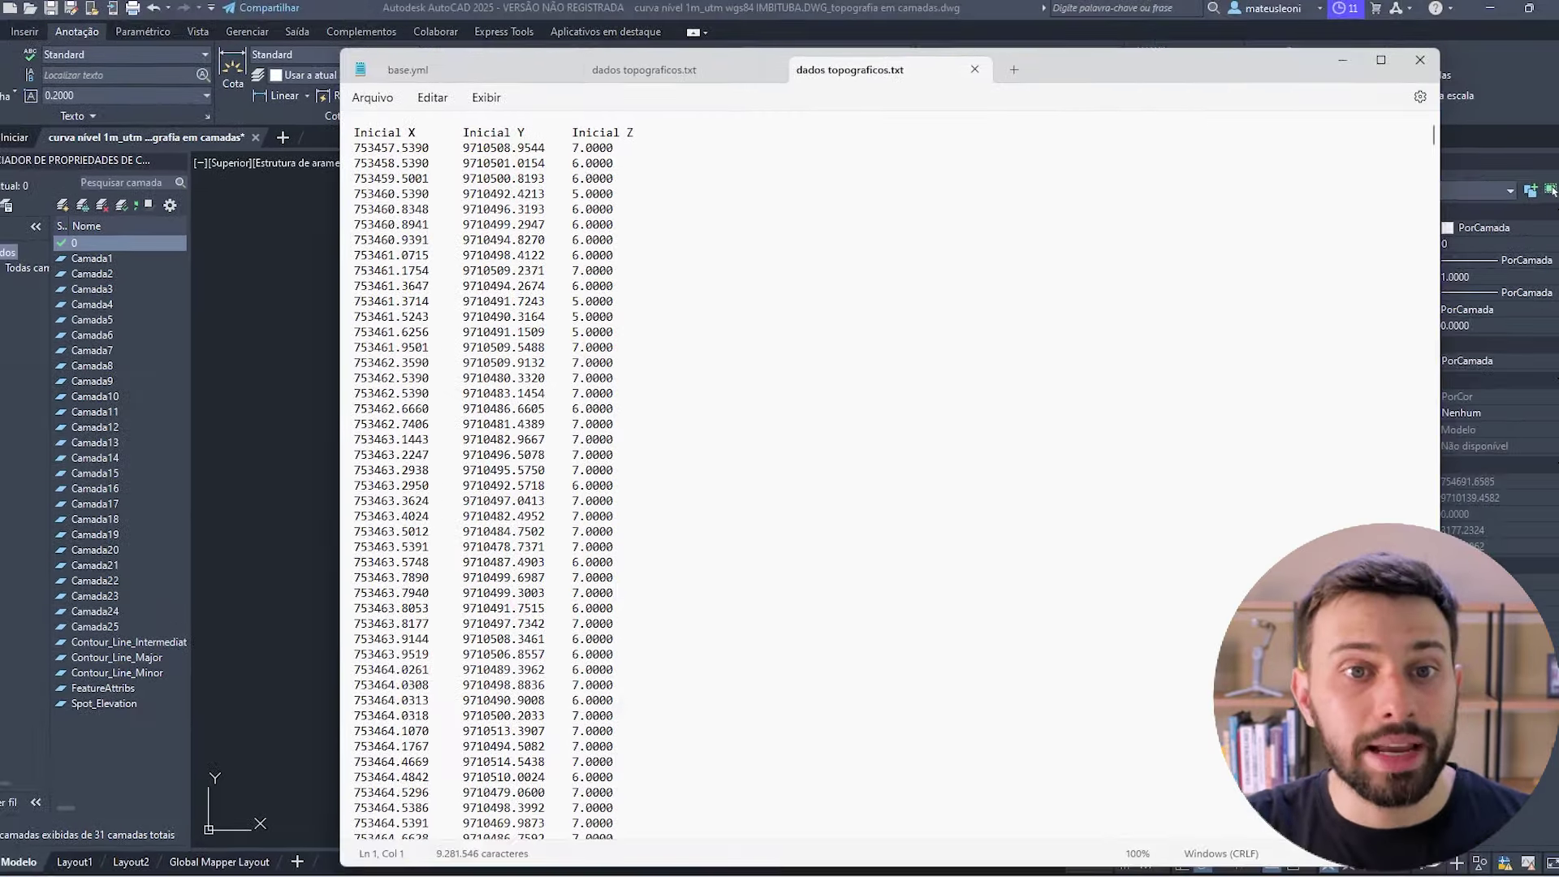
- Review the X, Y and Z coordinate columns in the exported dados topograficos.txt file and close it
{"action": "scroll", "coordinate": [893, 471], "scroll_direction": "down", "scroll_amount": 4}
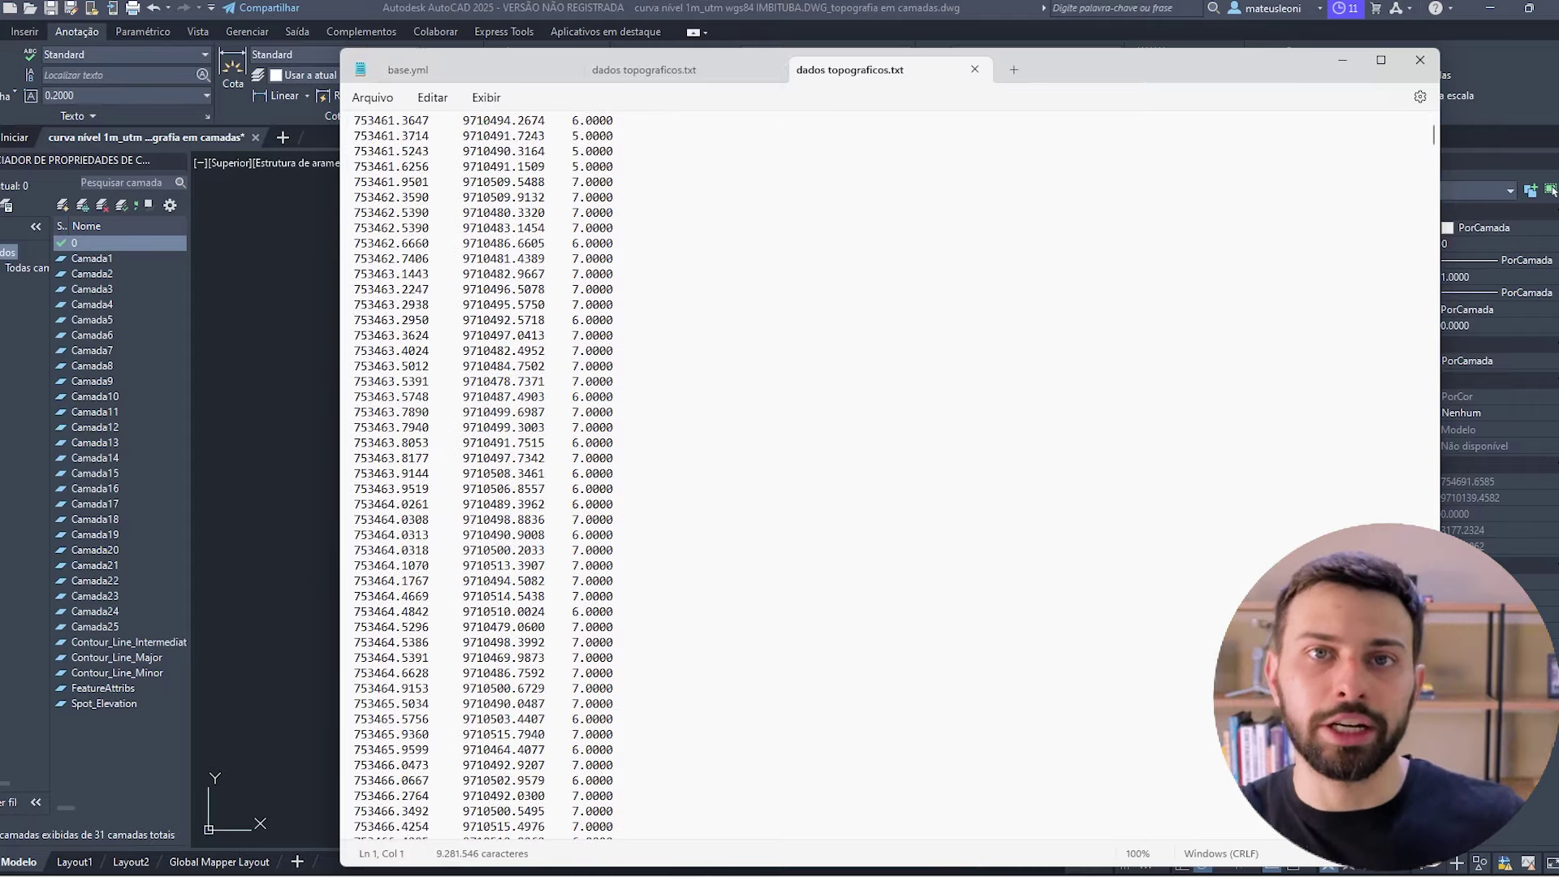
{"action": "scroll", "coordinate": [576, 345], "scroll_direction": "down", "scroll_amount": 8}
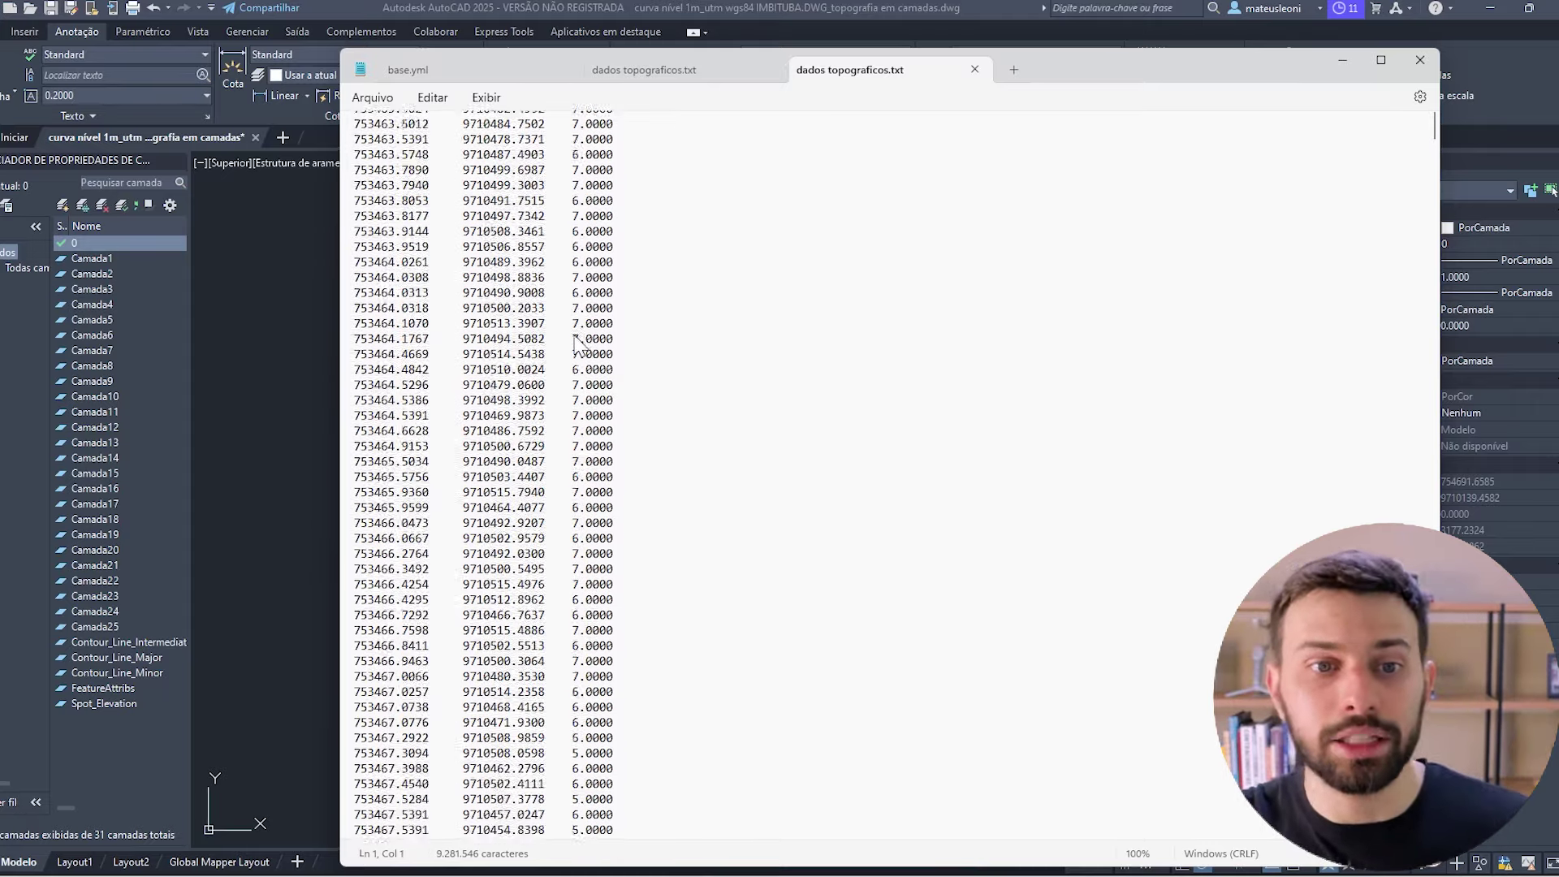
{"action": "scroll", "coordinate": [577, 346], "scroll_direction": "down", "scroll_amount": 20}
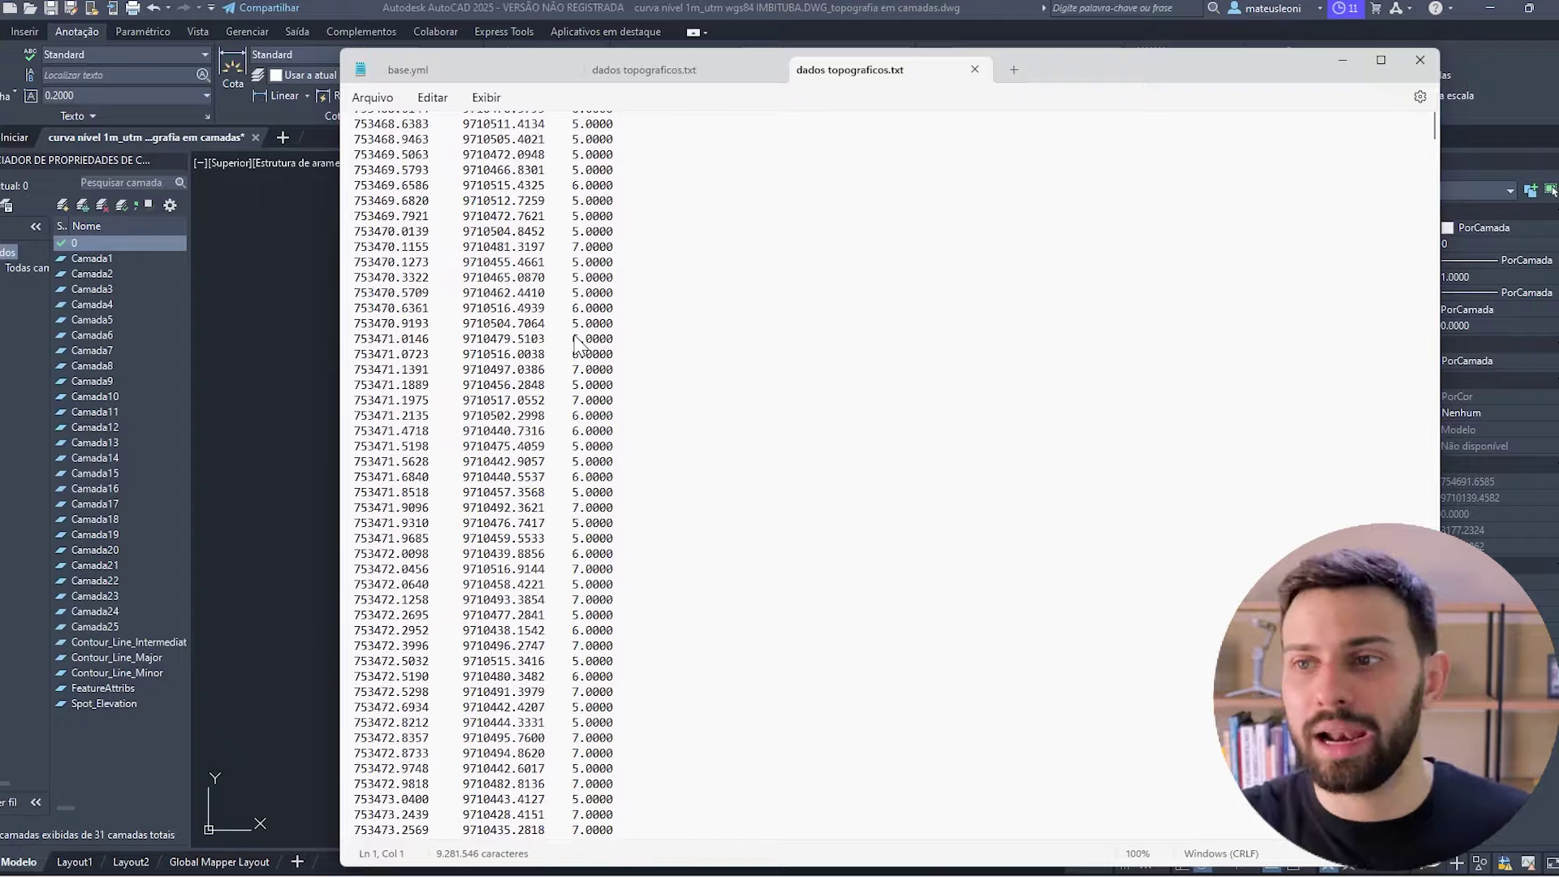
{"action": "scroll", "coordinate": [576, 345], "scroll_direction": "down", "scroll_amount": 20}
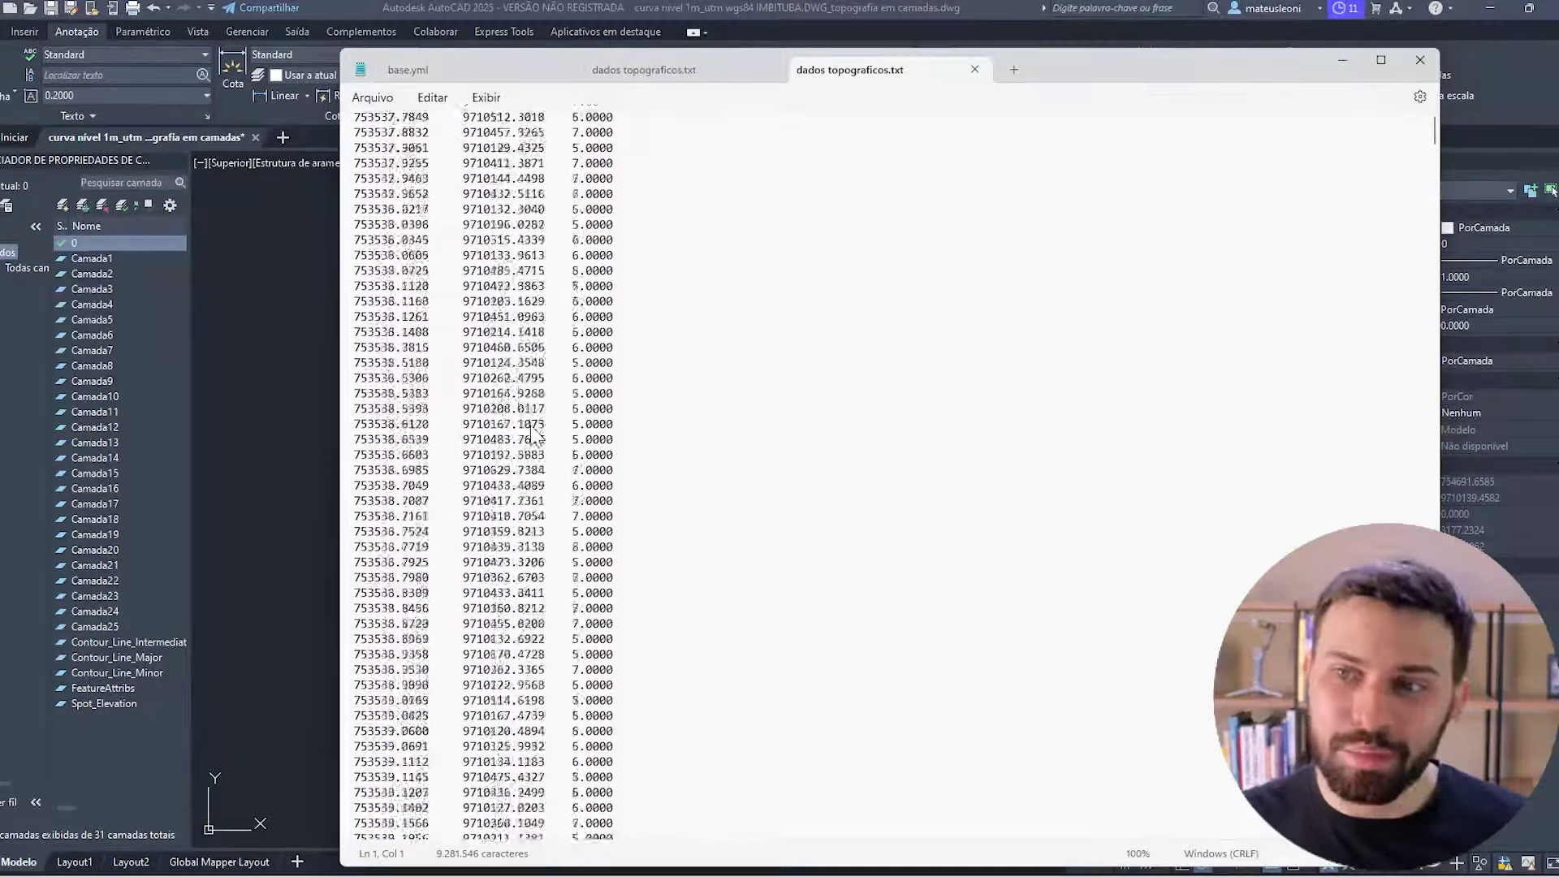
{"action": "scroll", "coordinate": [519, 427], "scroll_direction": "down", "scroll_amount": 20}
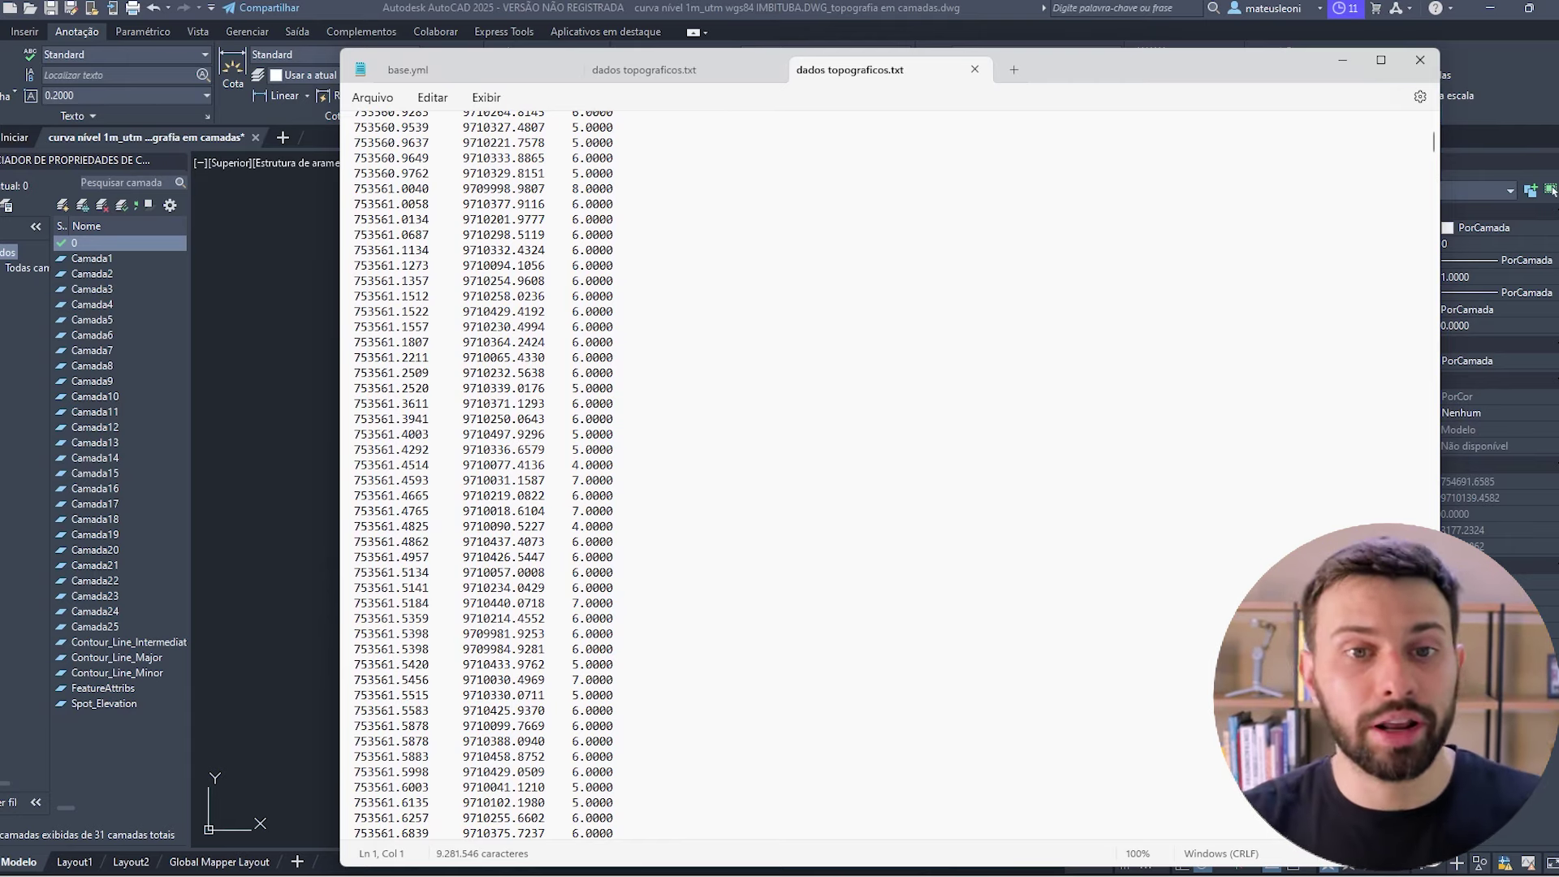
{"action": "left_click", "coordinate": [1420, 60]}
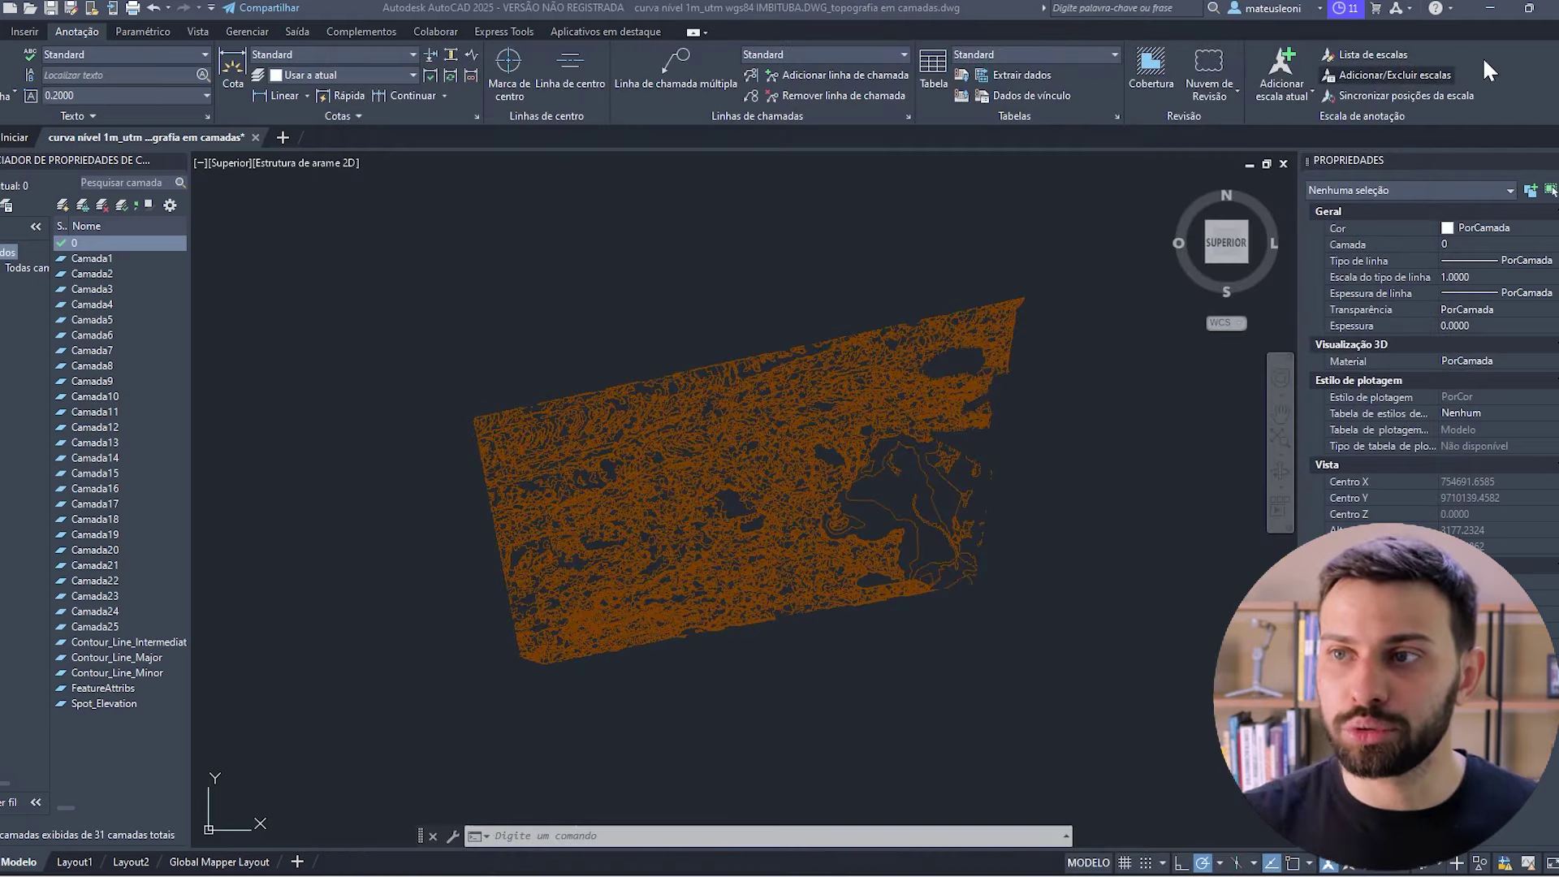
- Switch to Archicad and import dados topograficos.txt as topographic data for a new mesh, accepting the large number of vertices
{"action": "mouse_move", "coordinate": [881, 876]}
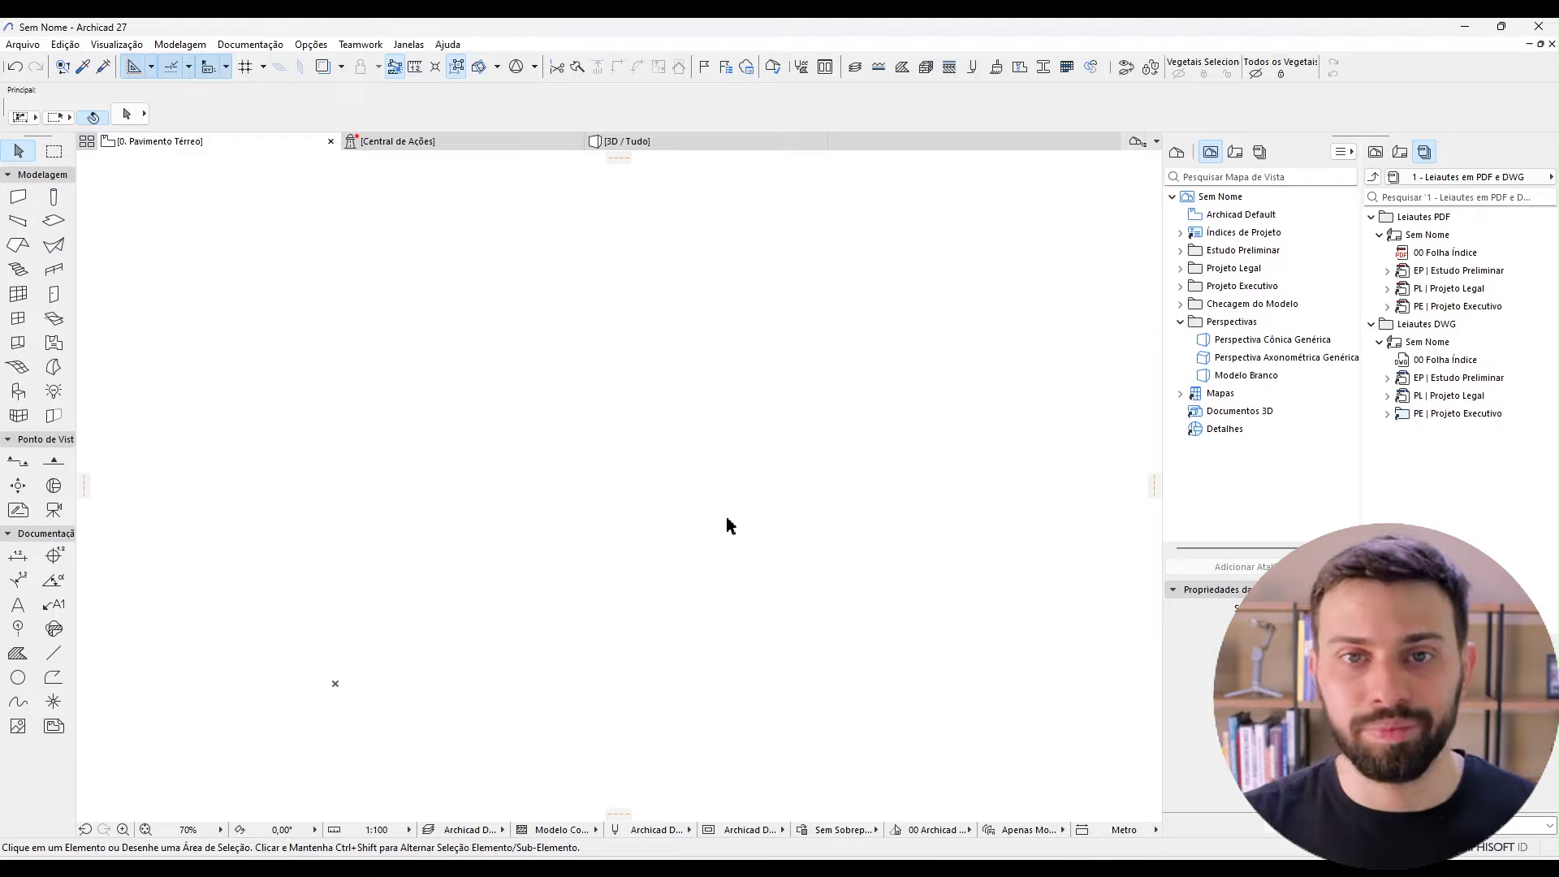
{"action": "left_click", "coordinate": [23, 44]}
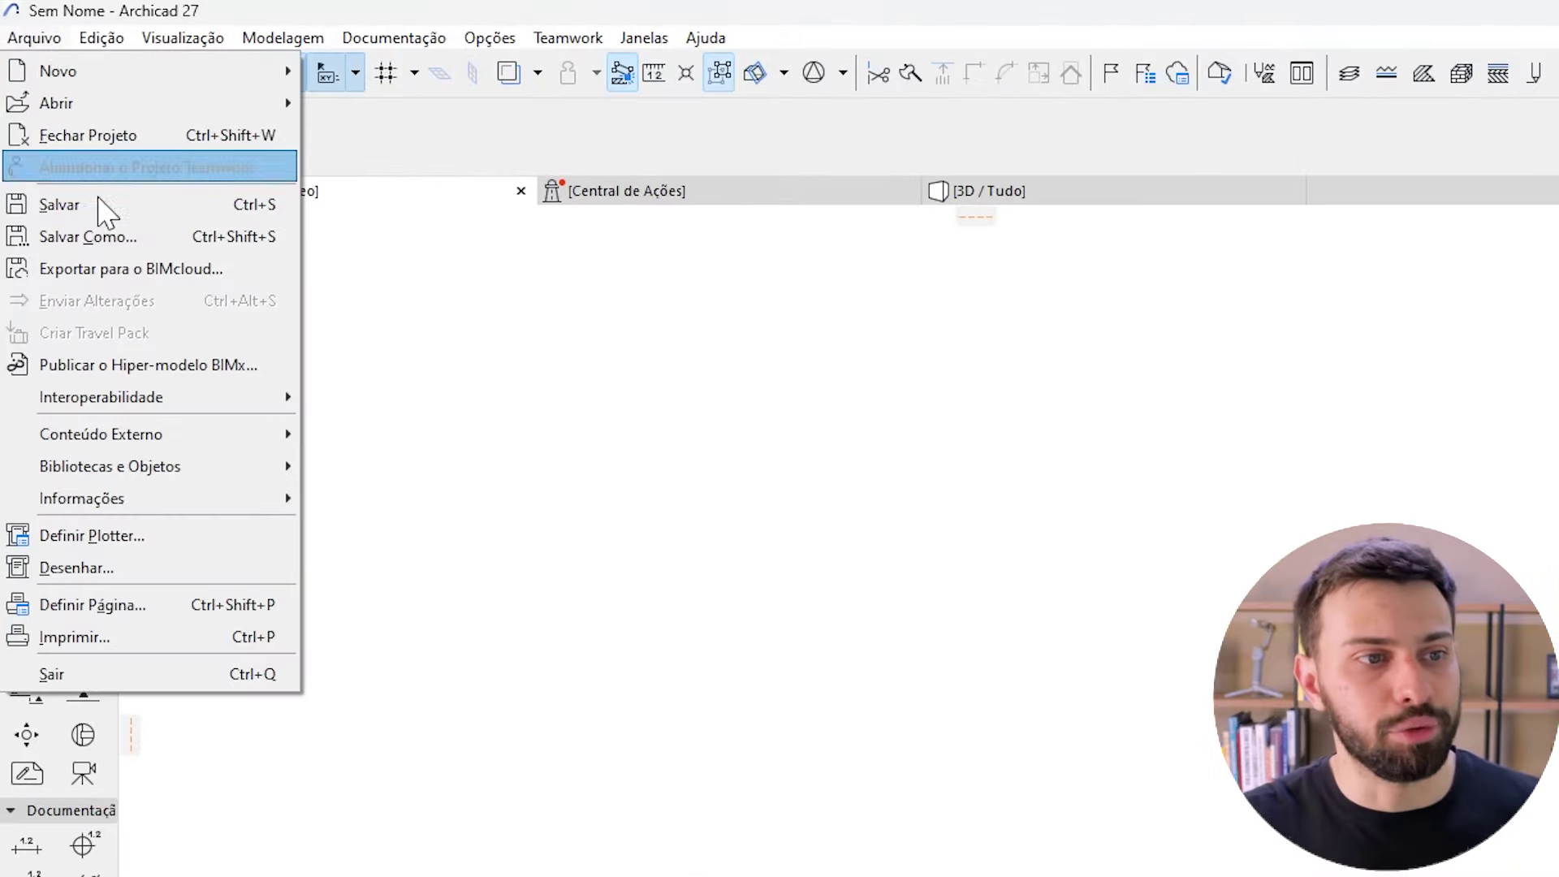
{"action": "mouse_move", "coordinate": [153, 407]}
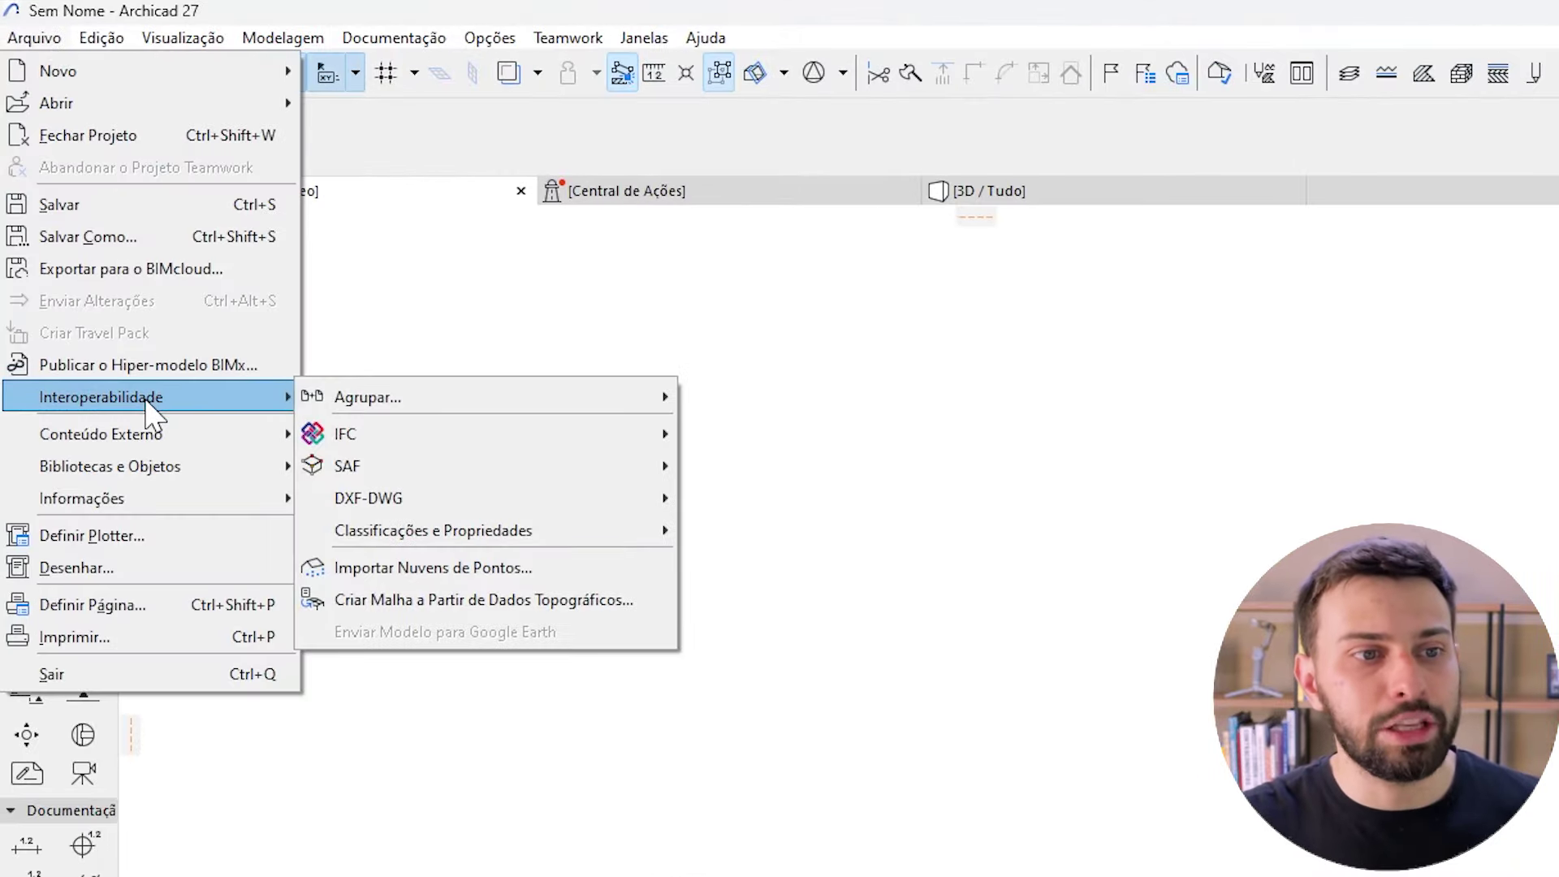
{"action": "left_click", "coordinate": [485, 600]}
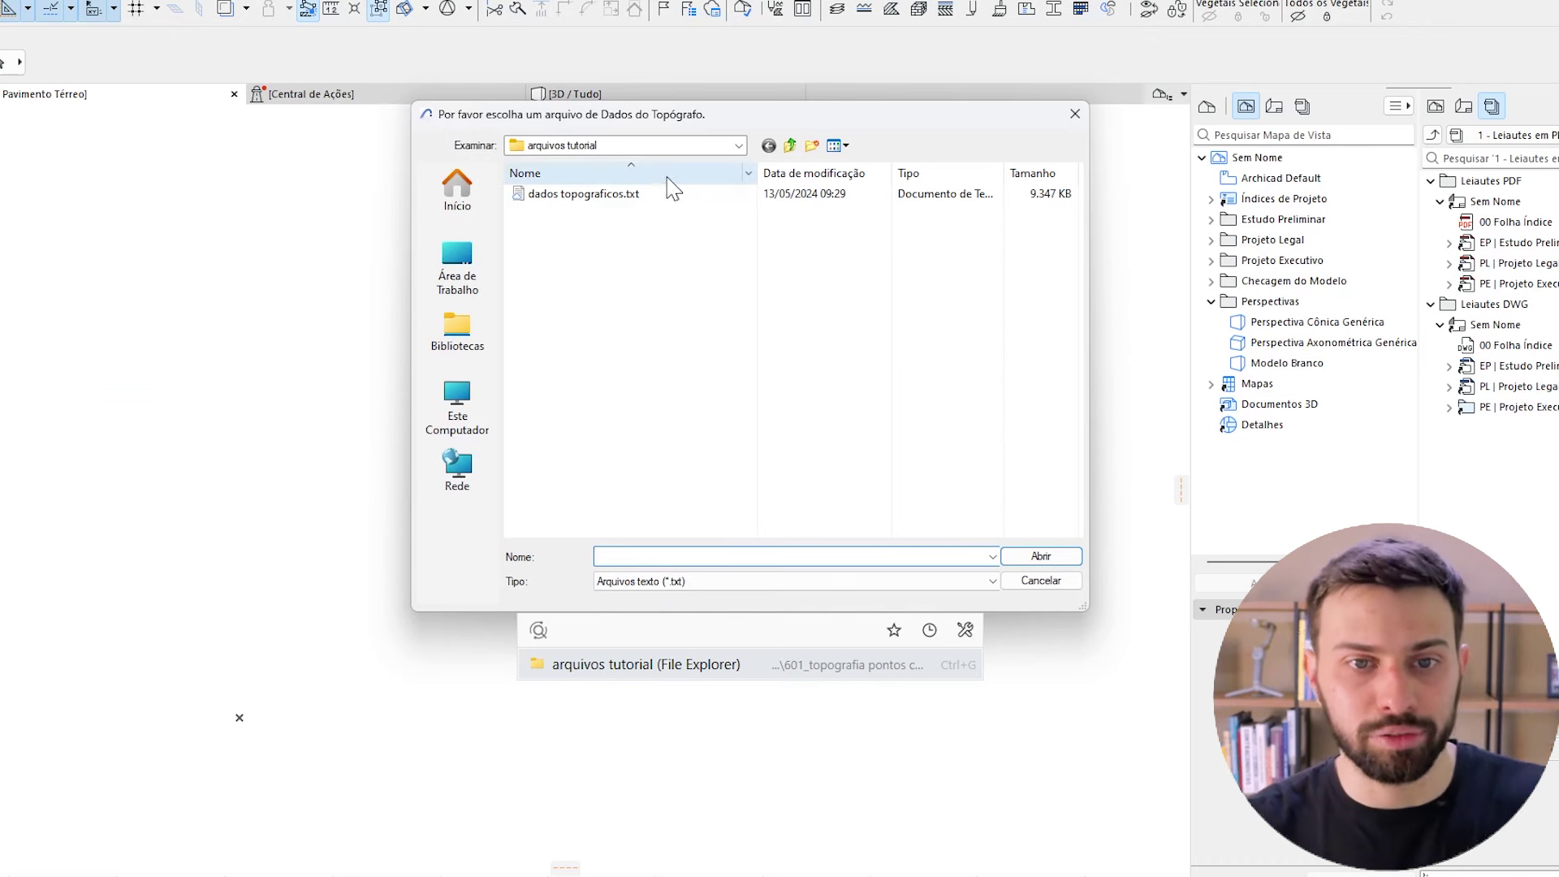
{"action": "left_click", "coordinate": [662, 195]}
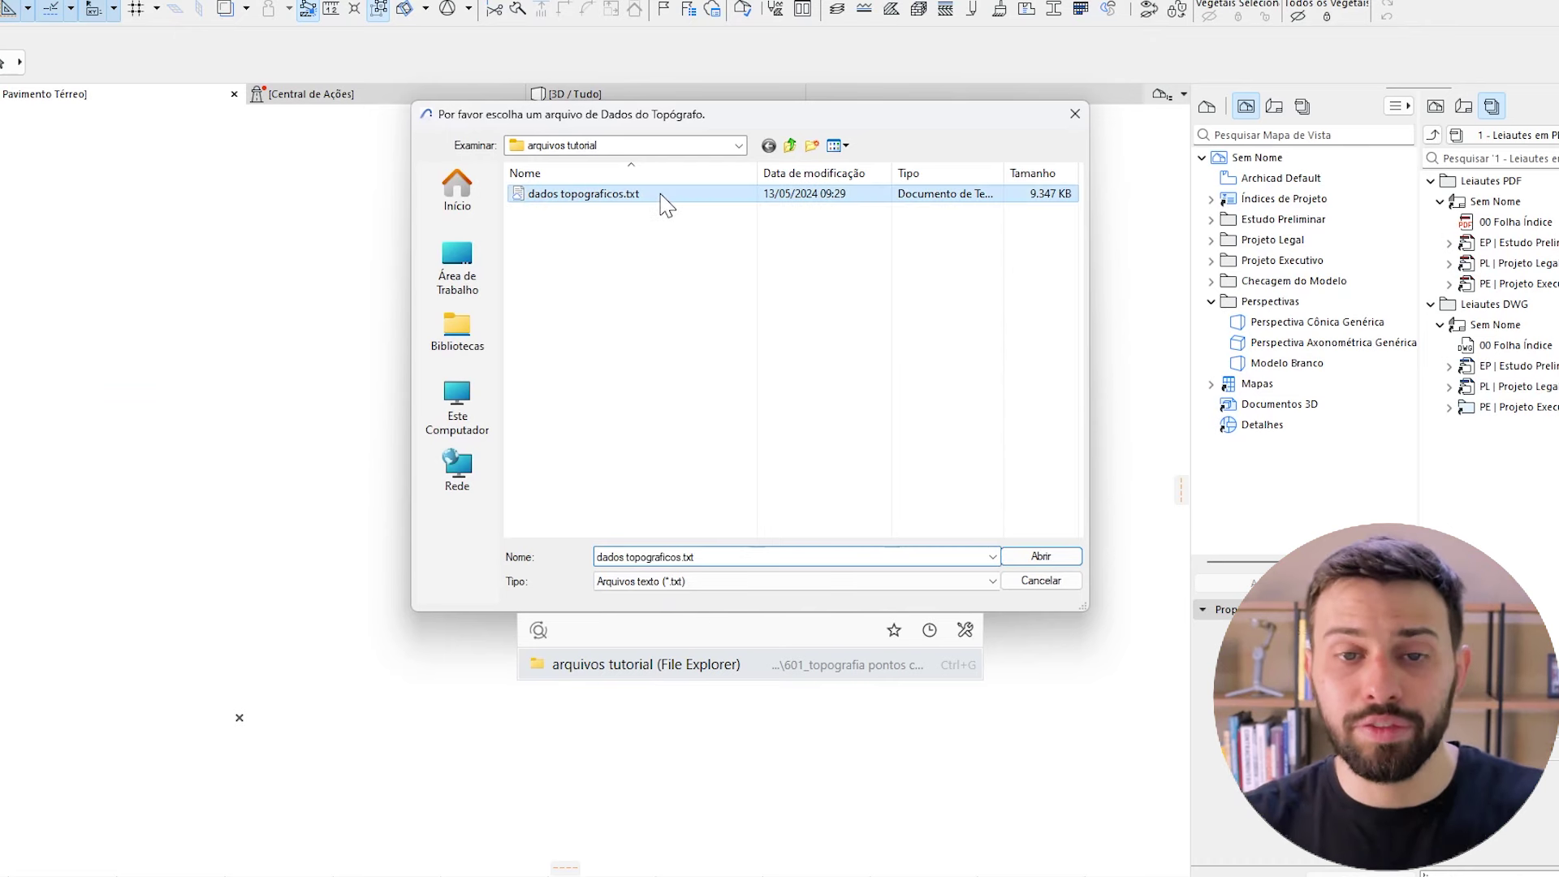
{"action": "left_click", "coordinate": [1063, 560]}
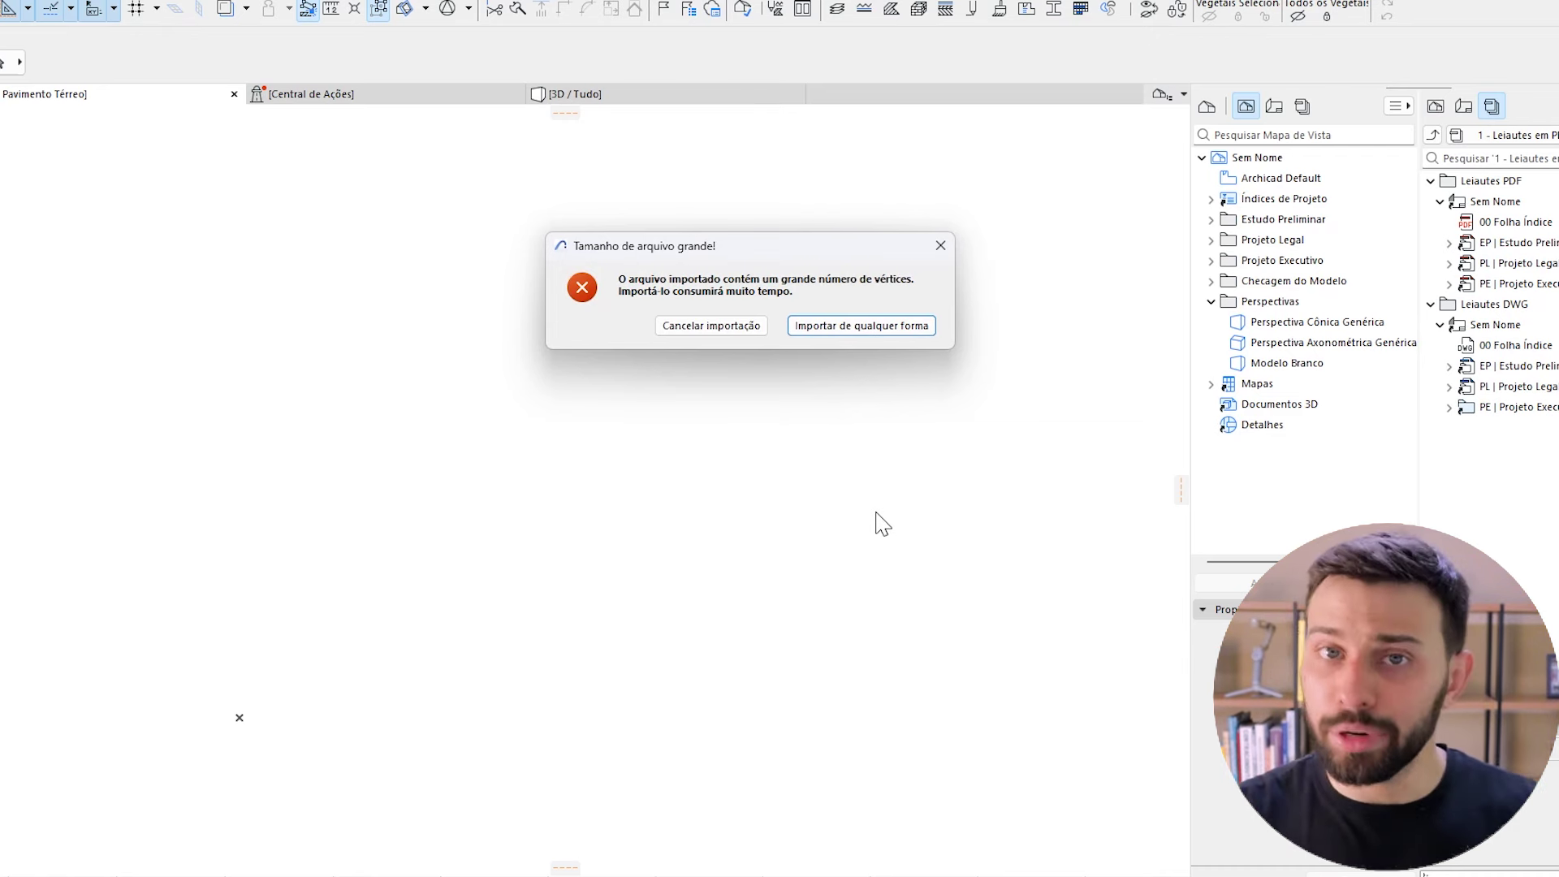
{"action": "left_click", "coordinate": [831, 330]}
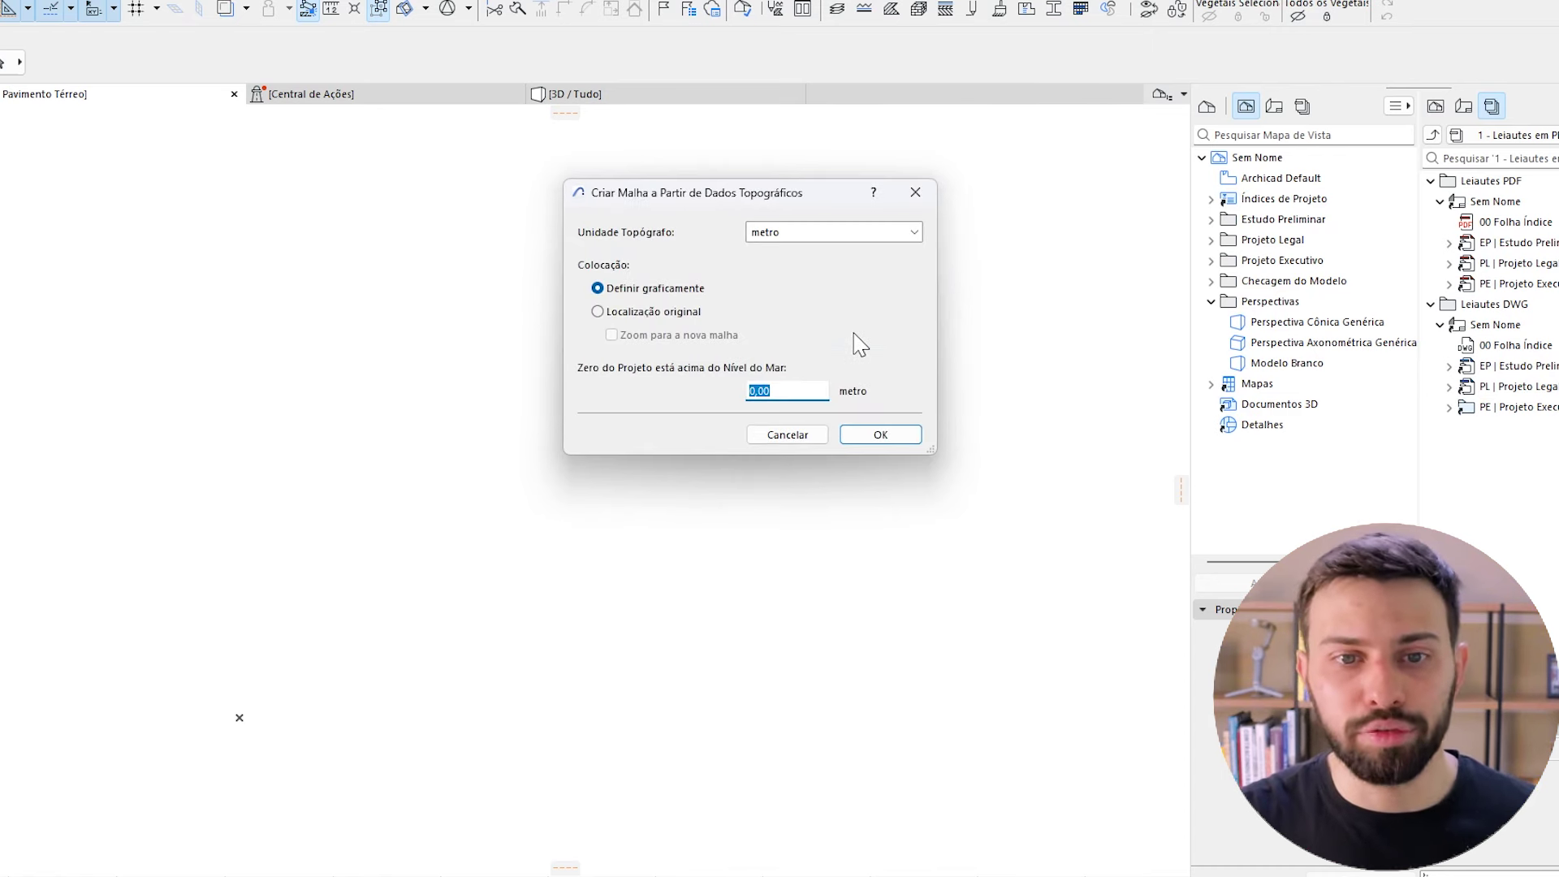
- Create the terrain mesh with metro as the surveyor unit and graphically defined placement
{"action": "left_click", "coordinate": [768, 234]}
{"action": "left_click", "coordinate": [778, 253]}
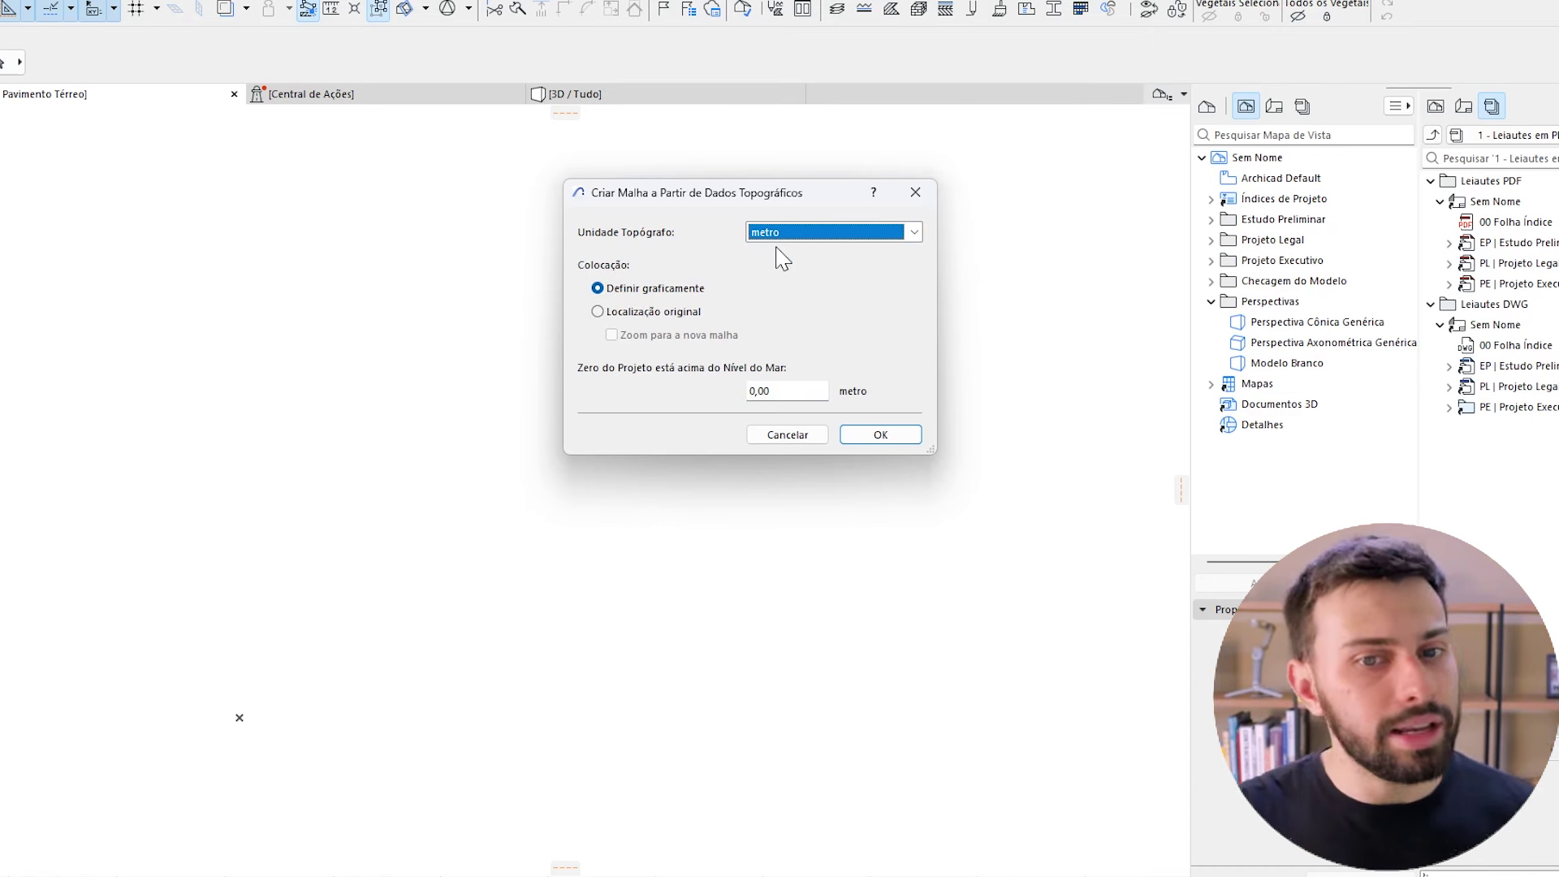
{"action": "left_click", "coordinate": [878, 436]}
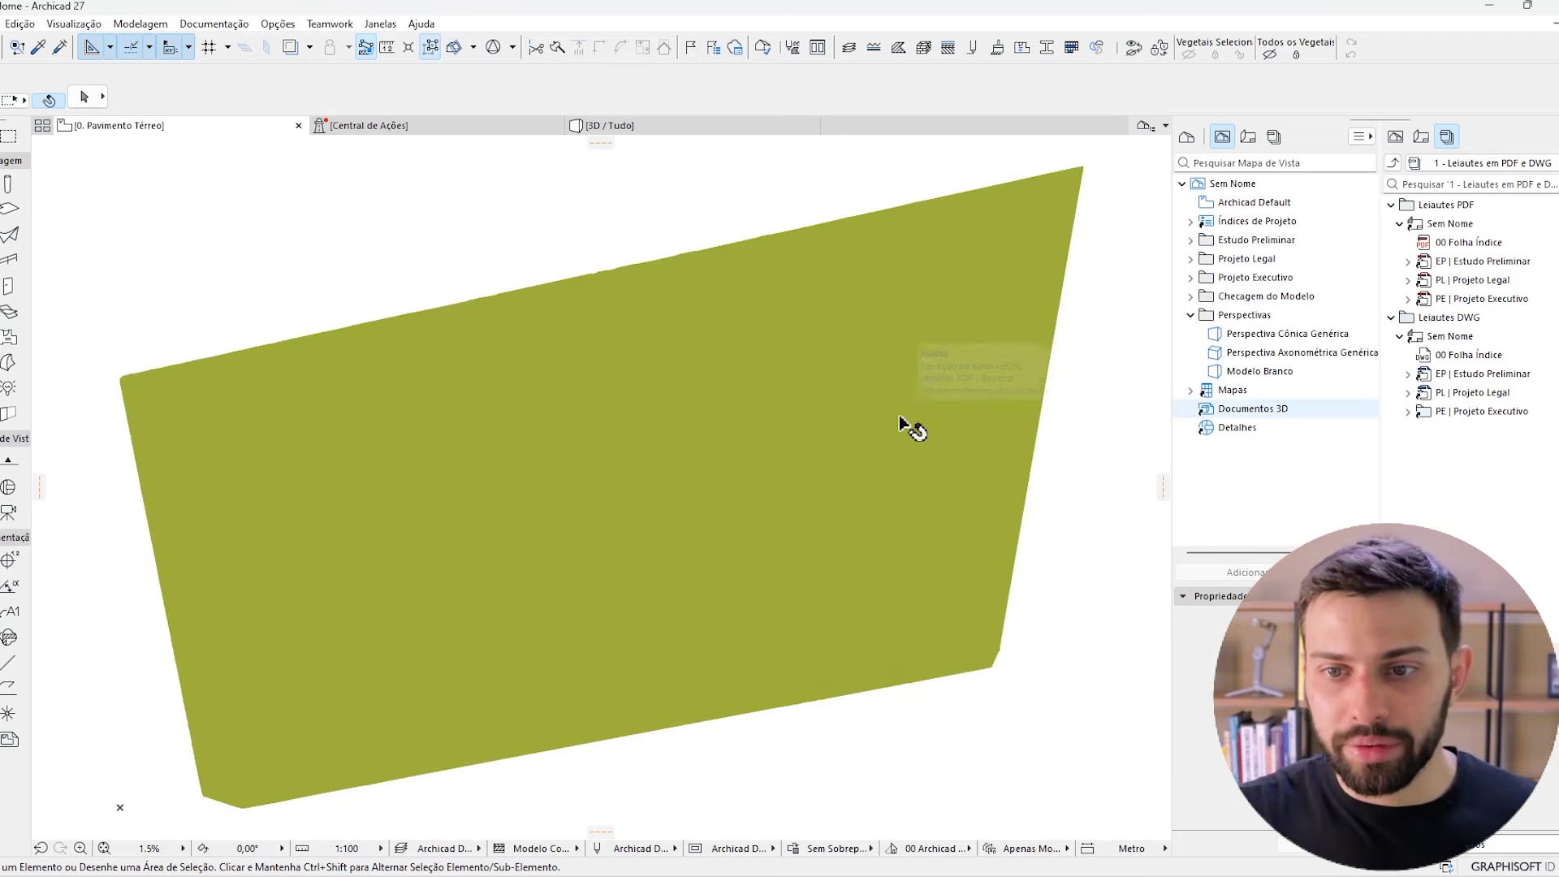
- Examine the imported terrain mesh's triangulation in the floor plan and its relief in the 3D view
{"action": "scroll", "coordinate": [899, 416], "scroll_direction": "up", "scroll_amount": 8}
{"action": "scroll", "coordinate": [899, 439], "scroll_direction": "up", "scroll_amount": 2}
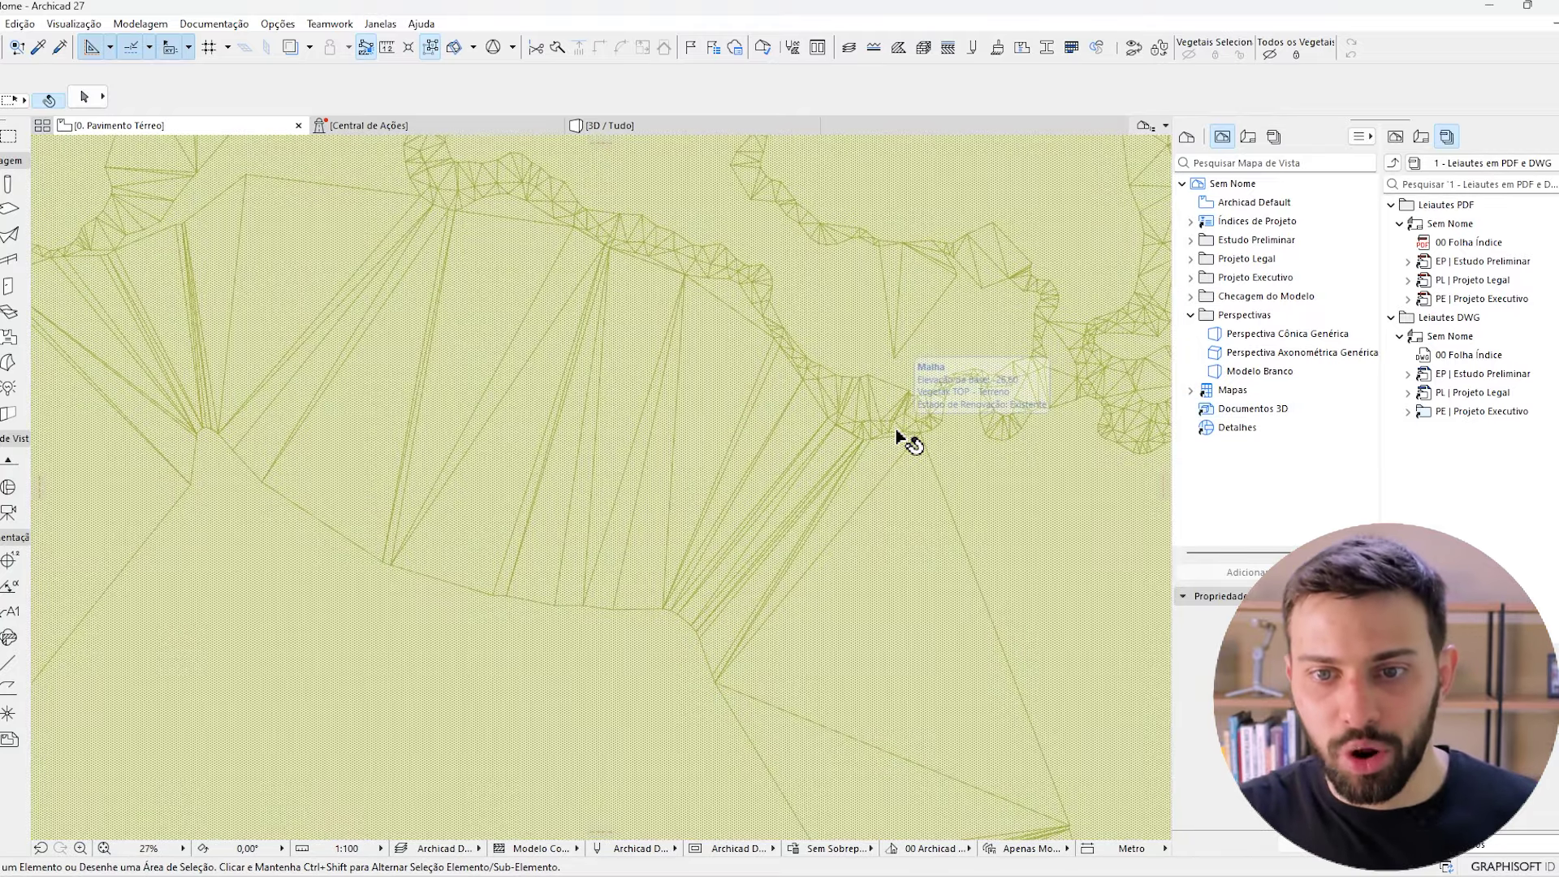
{"action": "scroll", "coordinate": [835, 338], "scroll_direction": "up", "scroll_amount": 3}
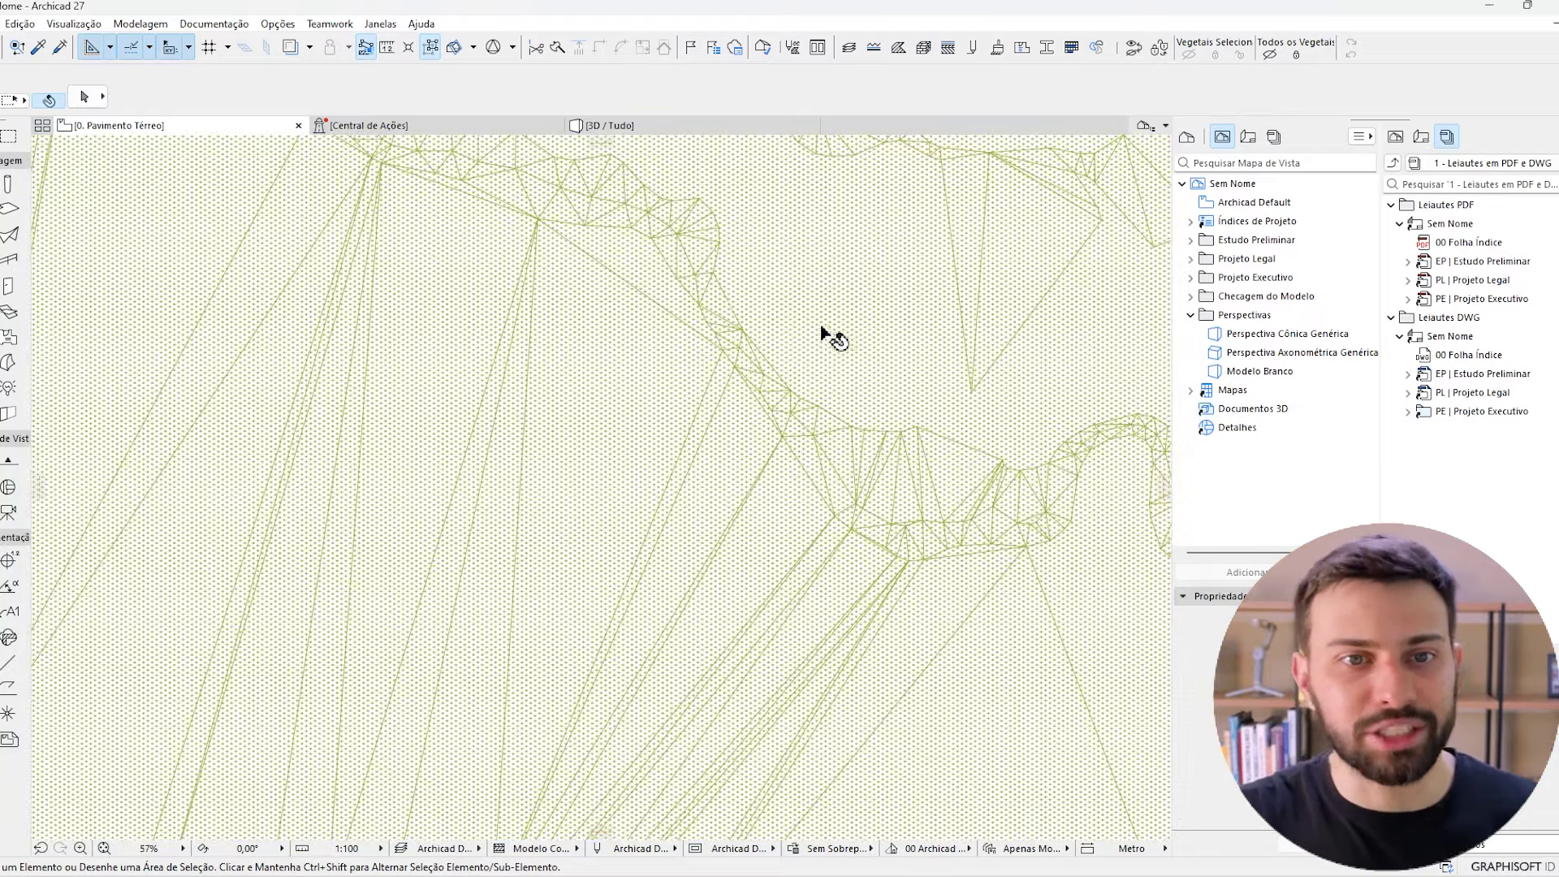
{"action": "left_click", "coordinate": [633, 125]}
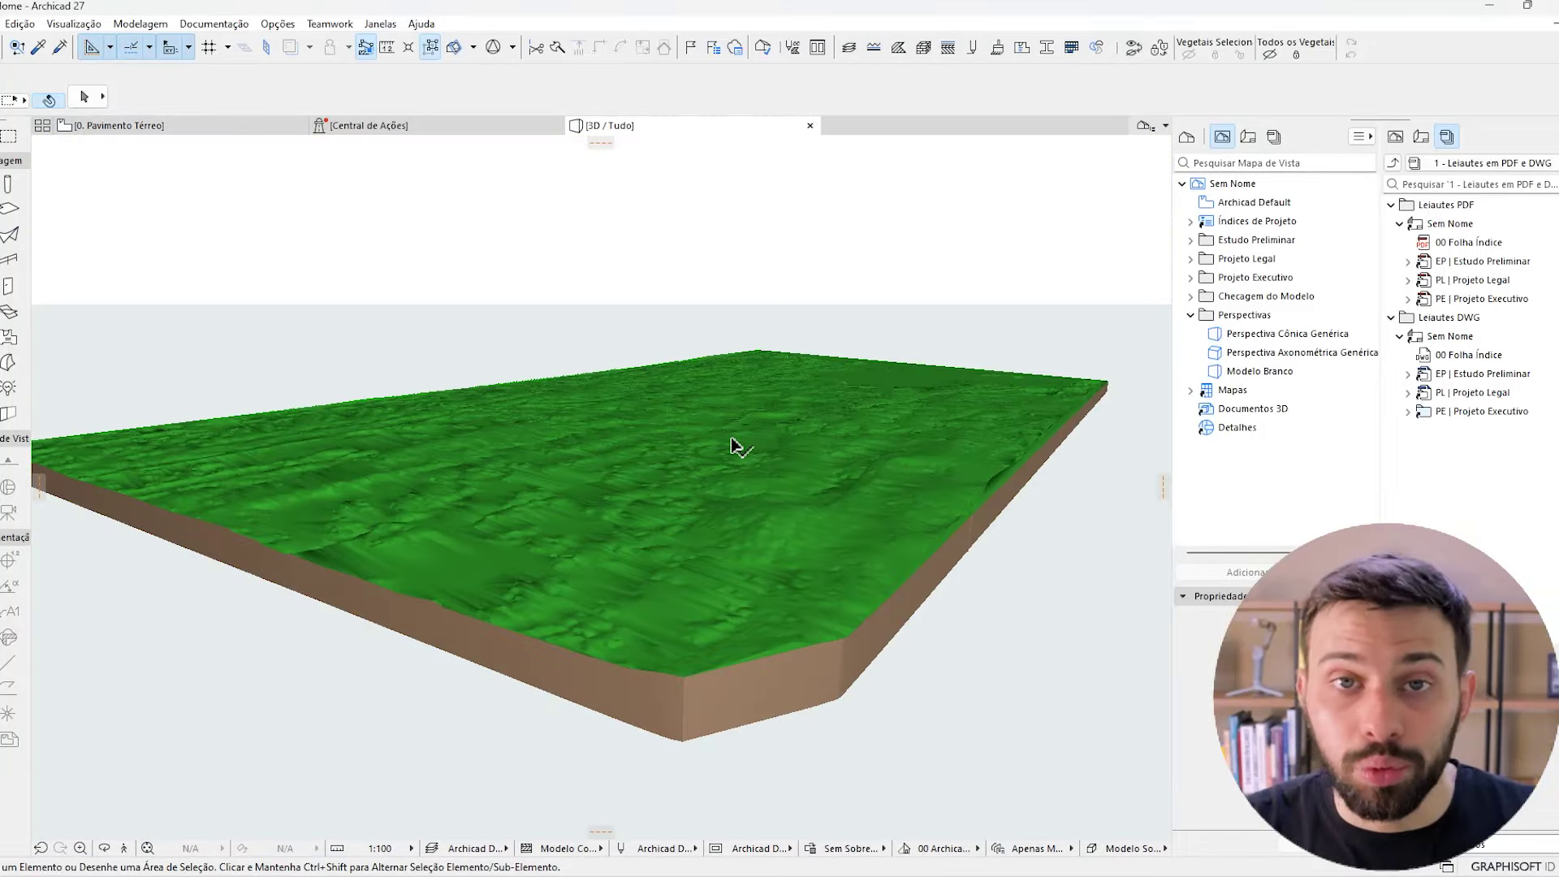
{"action": "scroll", "coordinate": [732, 447], "scroll_direction": "up", "scroll_amount": 5}
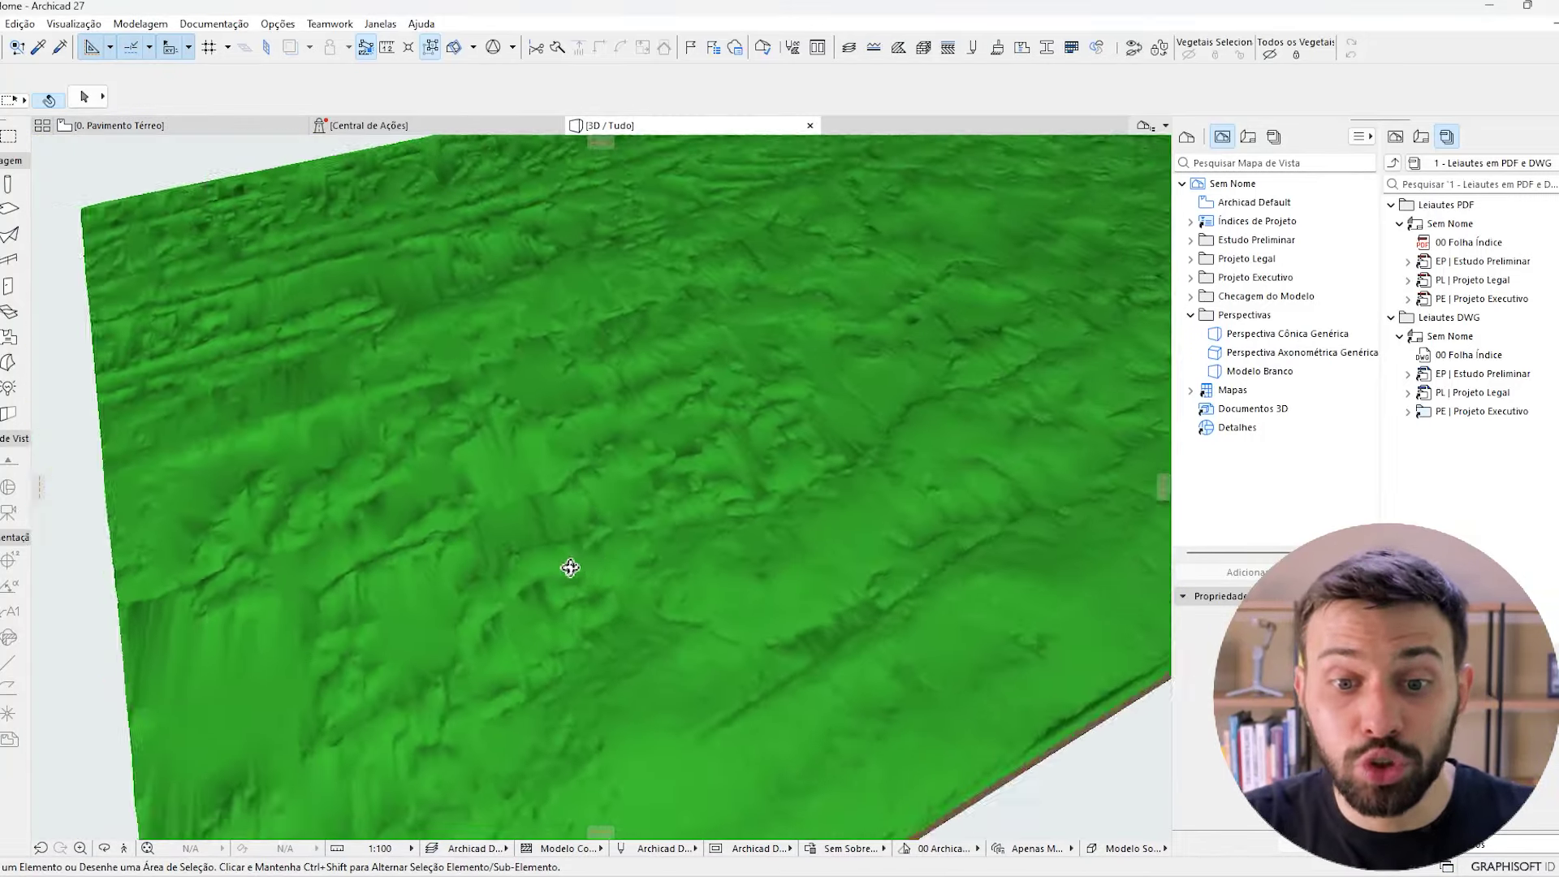
{"action": "left_click_drag", "start_coordinate": [570, 568], "coordinate": [750, 472]}
{"action": "scroll", "coordinate": [761, 345], "scroll_direction": "up", "scroll_amount": 3}
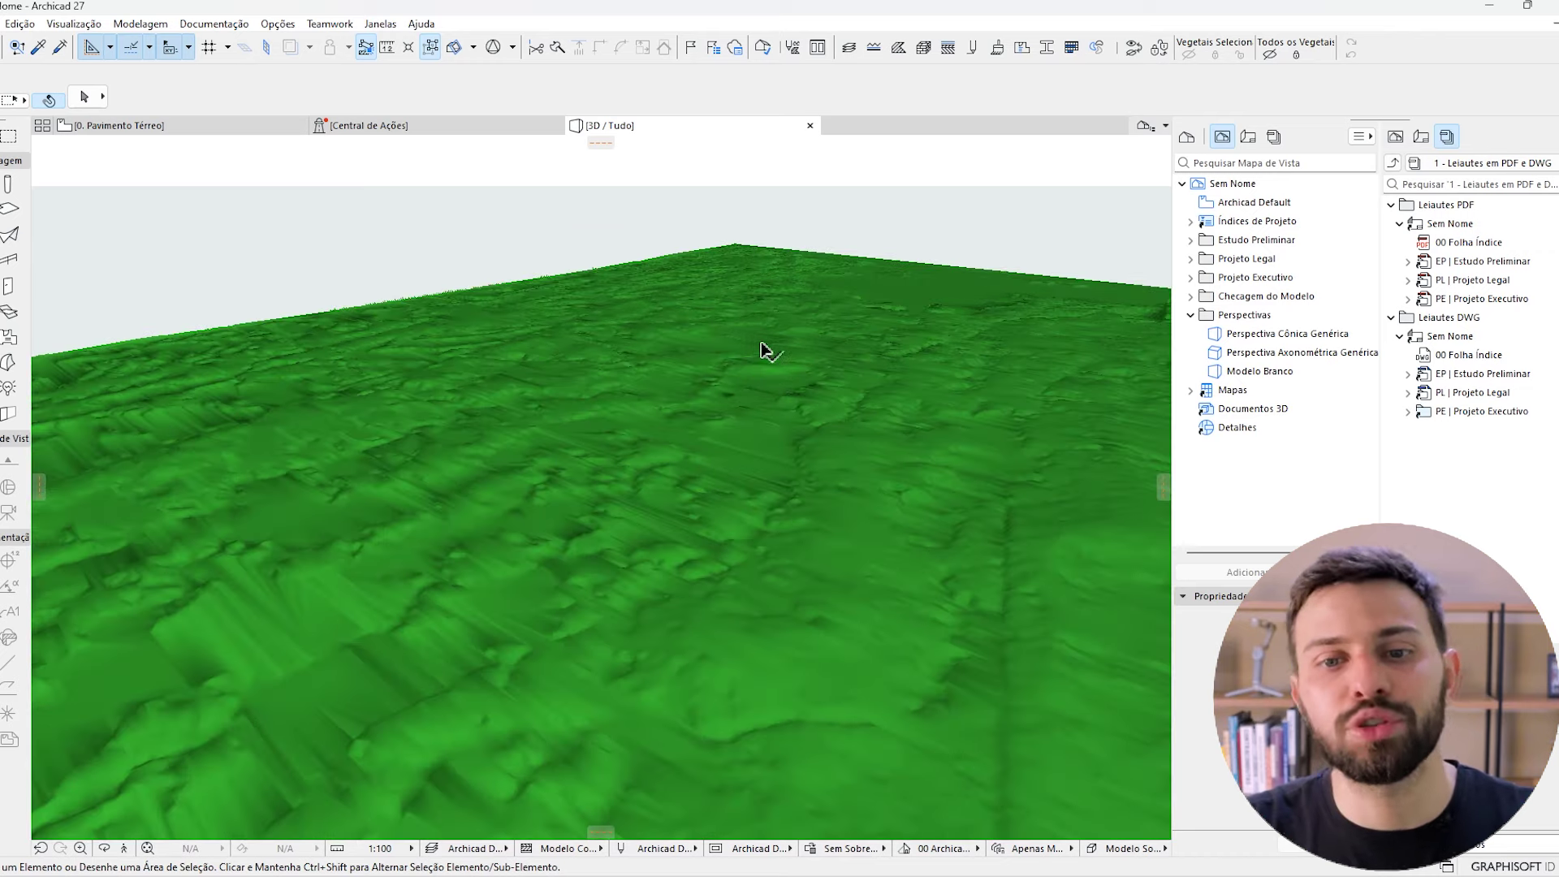
{"action": "scroll", "coordinate": [756, 363], "scroll_direction": "down", "scroll_amount": 2}
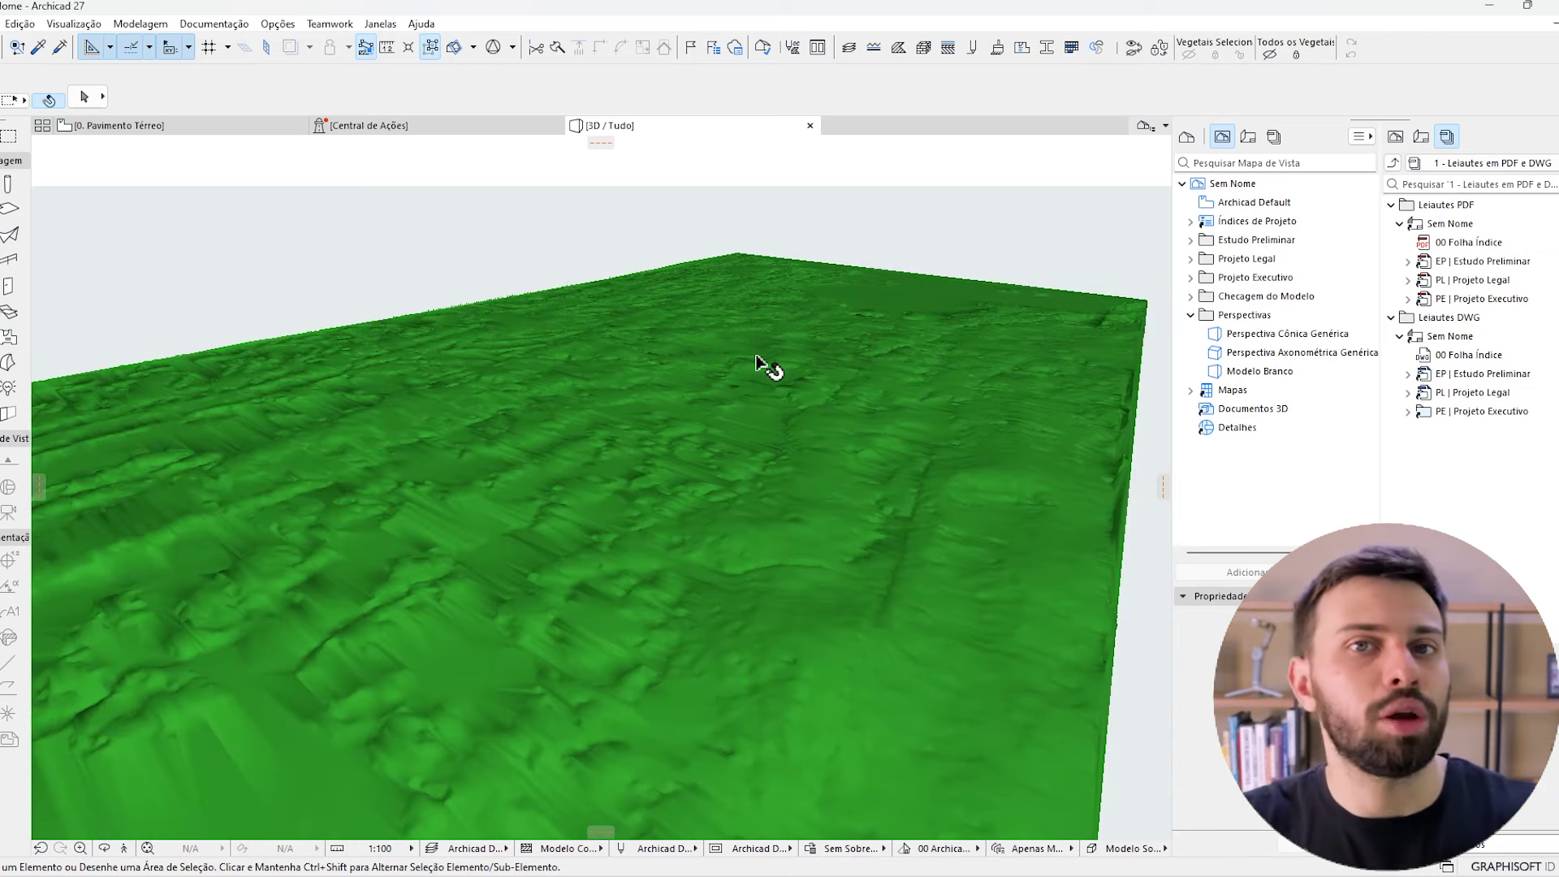